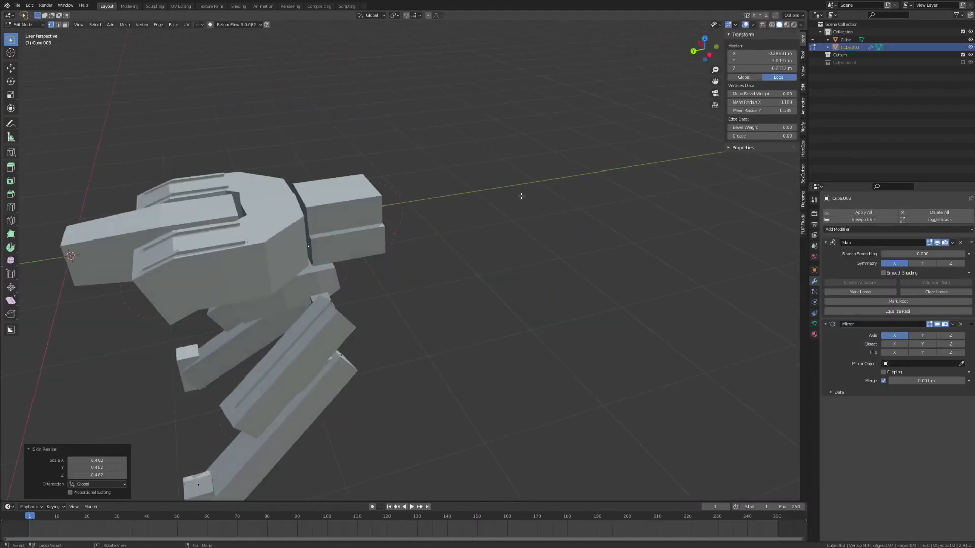
Select the connected skin chain and extrude a vertex upward from the blockout
middle_click_drag(521, 196, 397, 192)
key("l")
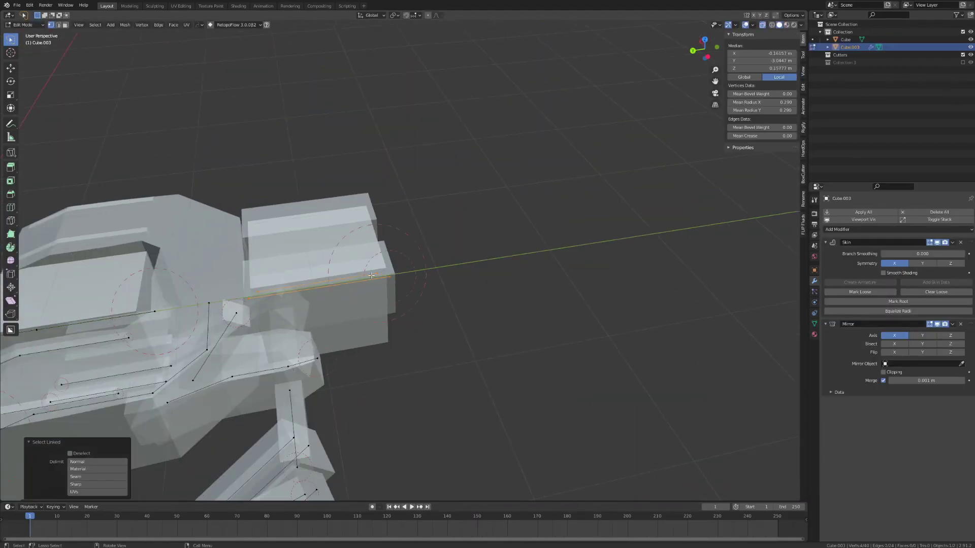
key("e")
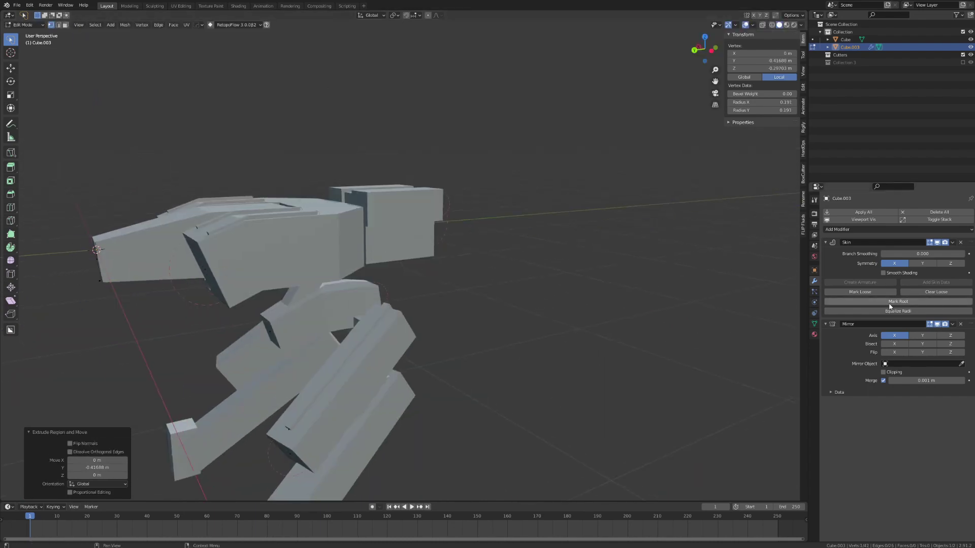
middle_click_drag(630, 304, 606, 322)
left_click(625, 300)
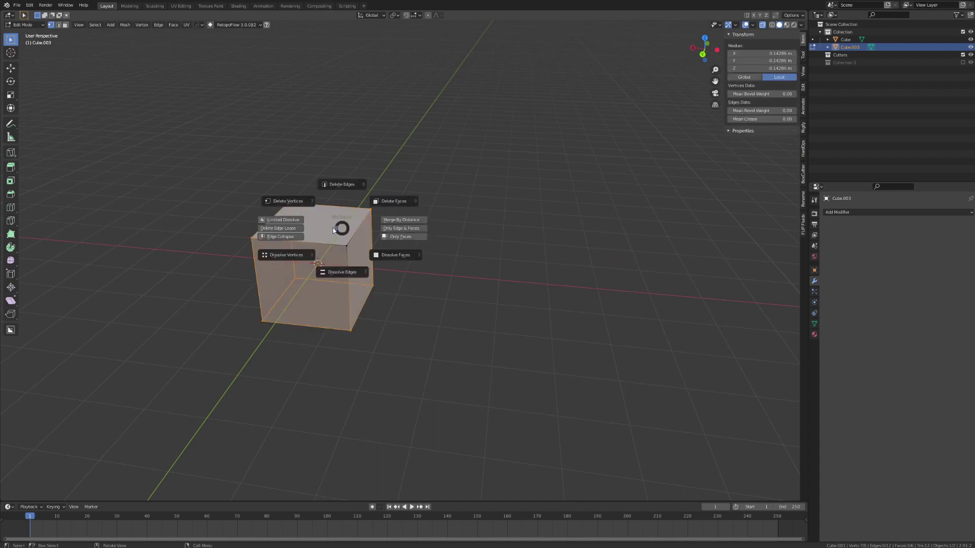
Delete the cube's vertices and add a Skin modifier to the lone vertex
left_click(365, 254)
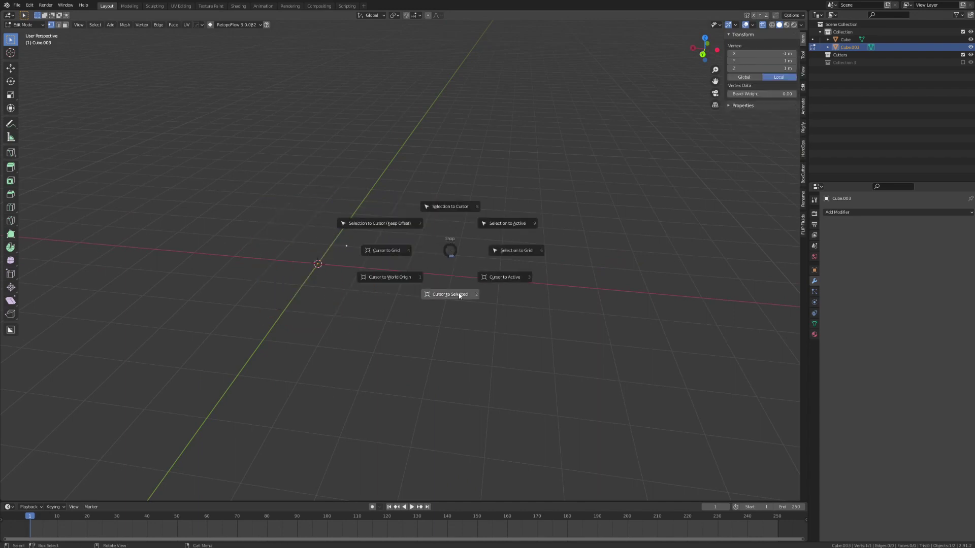
left_click(850, 213)
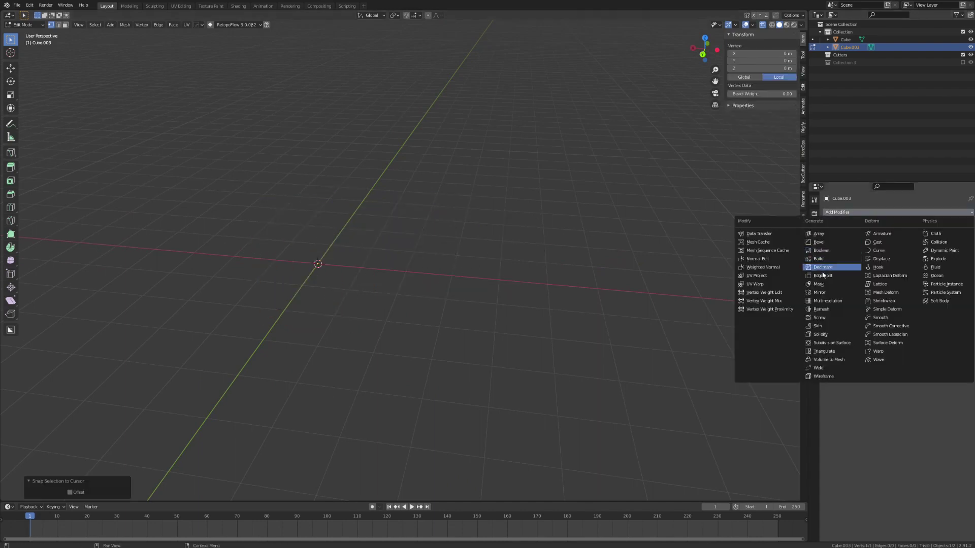
left_click(819, 326)
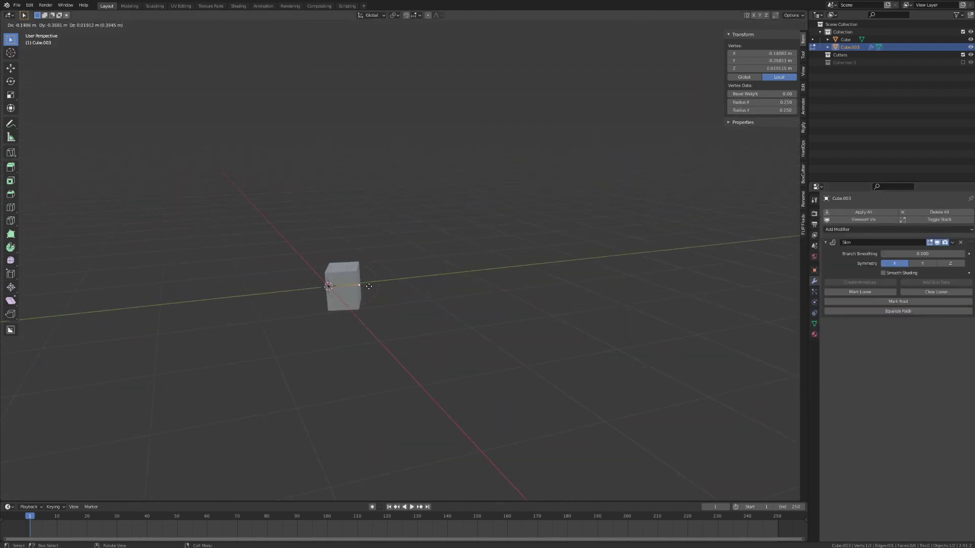
Extrude a 1 m block and duplicate vertices to build another leg-chain variant
left_click(419, 281, "ctrl")
middle_click_drag(425, 284, 416, 287)
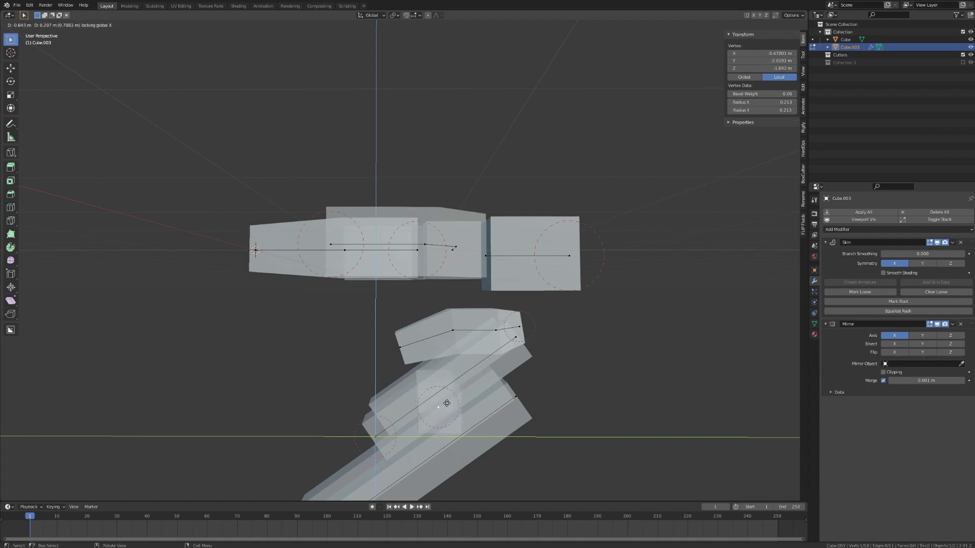
left_click(431, 408)
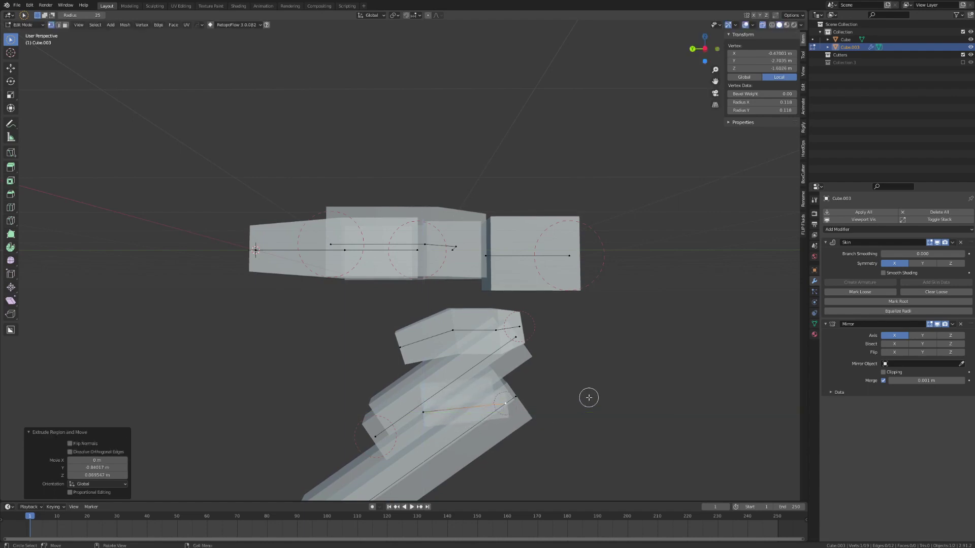
middle_click_drag(588, 398, 500, 414)
key("ctrl+z")
right_click(492, 416)
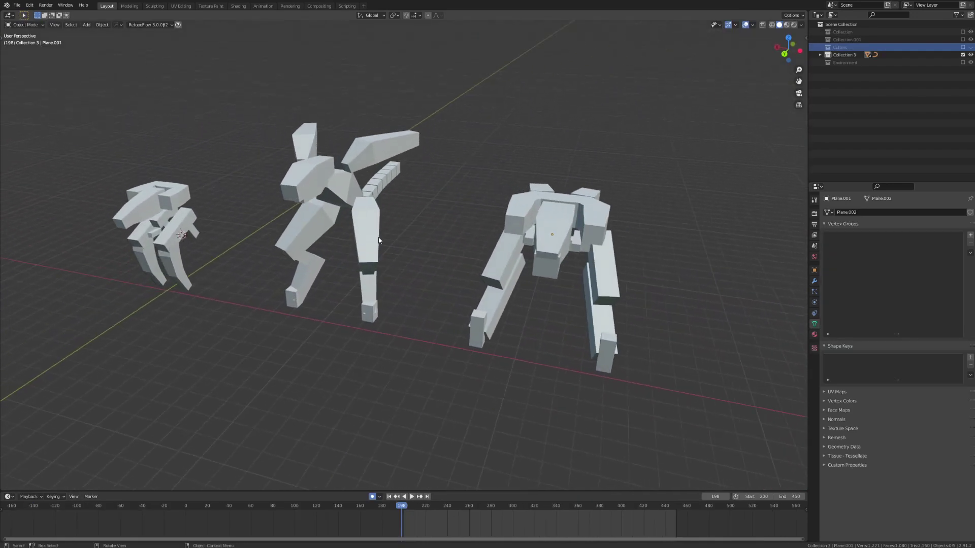
Orbit closer around the blockout variants to inspect the body
middle_click_drag(363, 236, 426, 230)
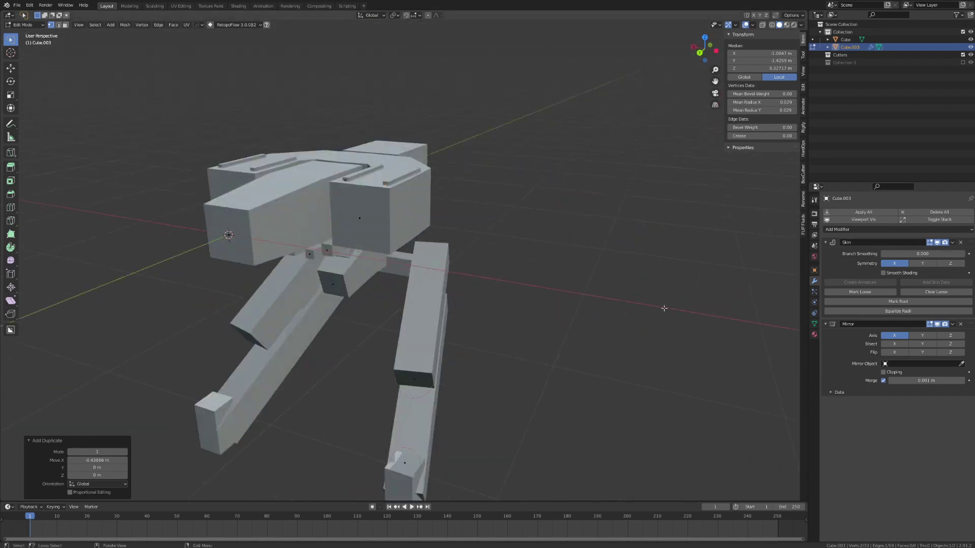
middle_click_drag(664, 308, 635, 302)
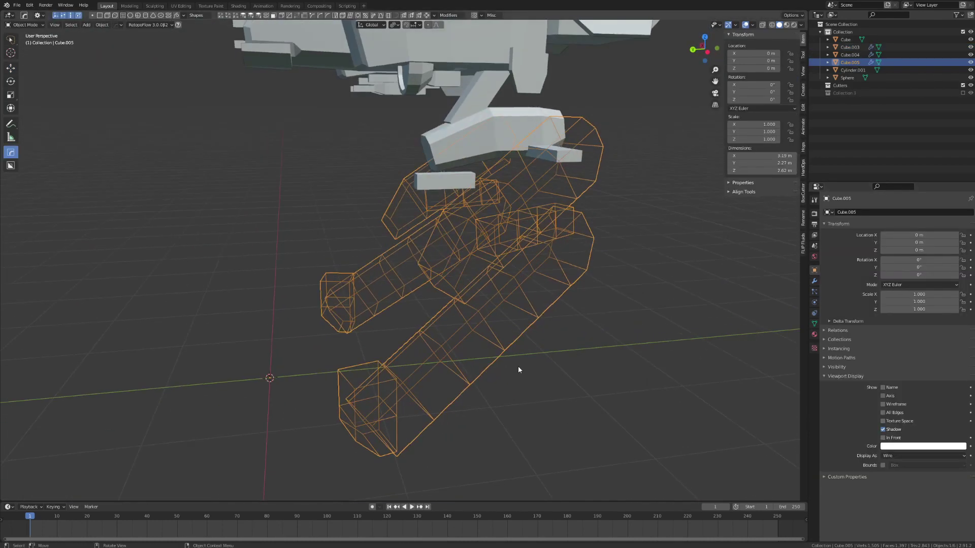
Deselect the wireframe leg, duplicate the cube along X, and switch to Local orientation
left_click(517, 365)
scroll(538, 362, "down", 3)
mouse_move(562, 361)
middle_mouse_down()
mouse_move(470, 364)
mouse_move(565, 342)
middle_mouse_up()
middle_click_drag(514, 235, 496, 210)
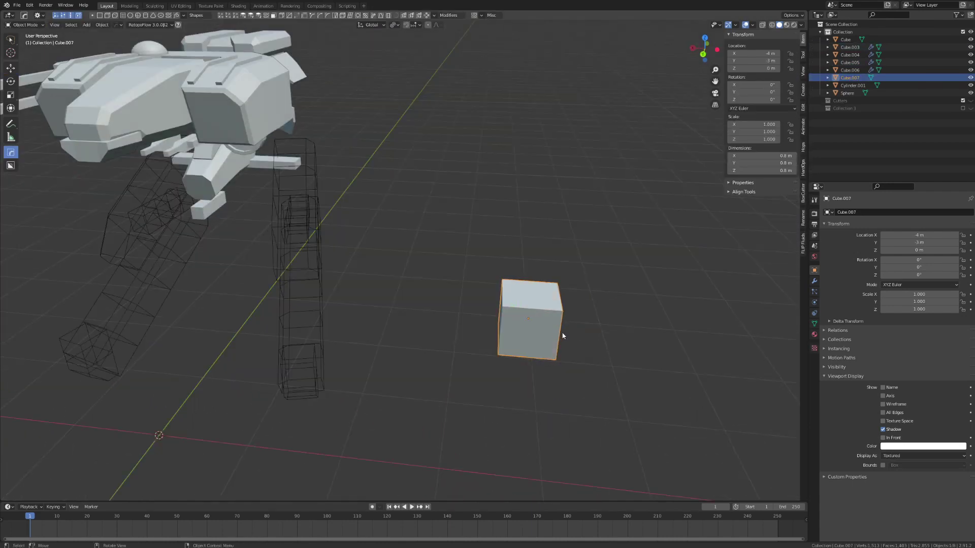
middle_click_drag(573, 334, 593, 327)
key("shift+d")
key("x")
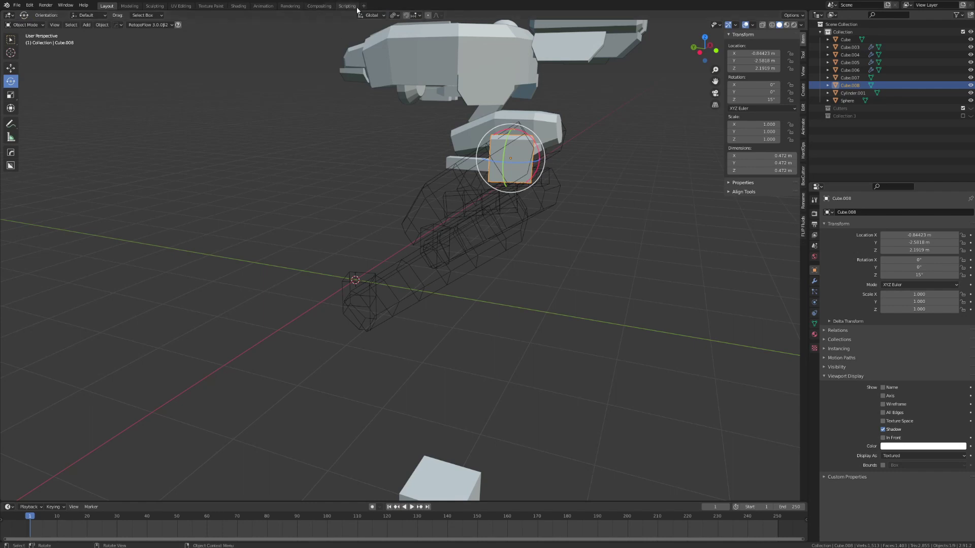
left_click(370, 15)
left_click(360, 47)
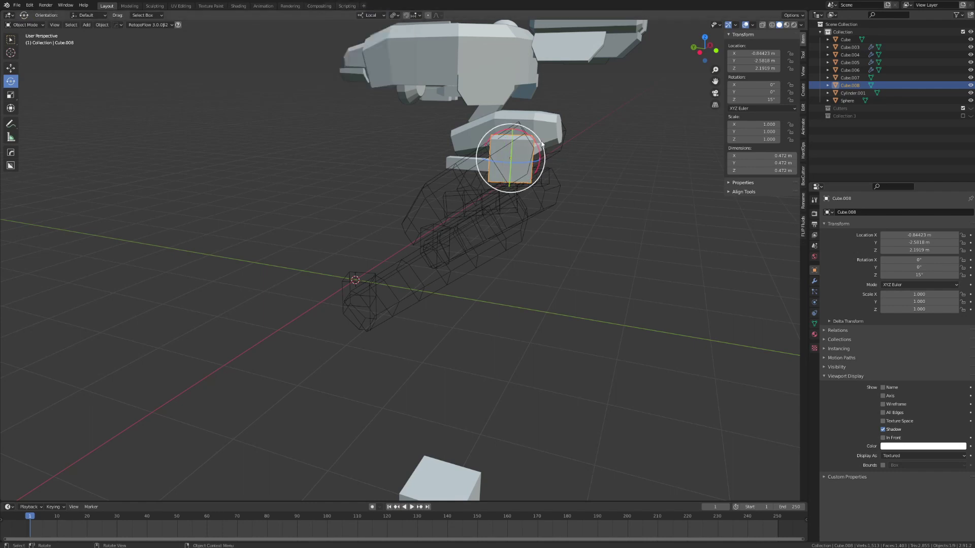
Tilt and lengthen the copied block, add loop cuts, chamfer its front edge, and delete faces
left_click_drag(539, 149, 533, 139)
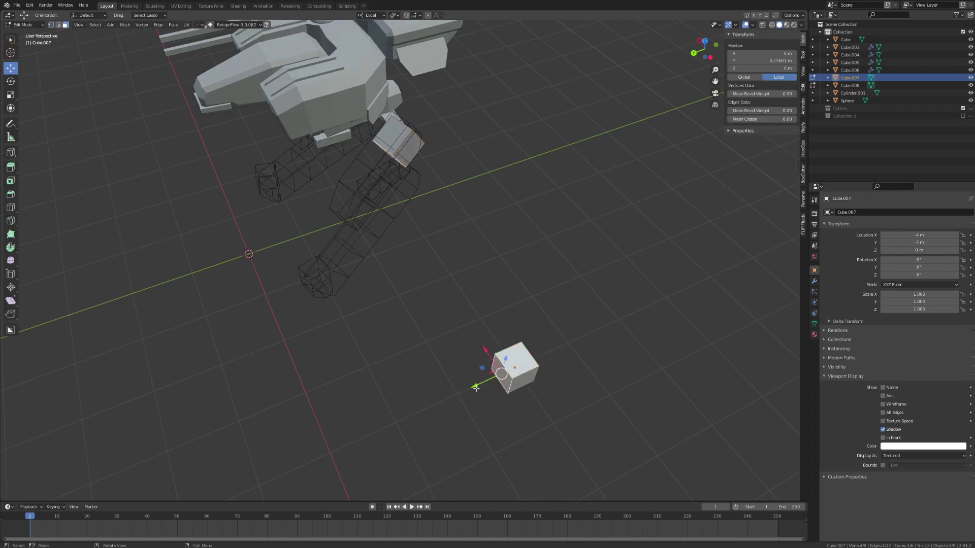
left_click_drag(477, 389, 424, 416)
middle_click_drag(424, 417, 499, 367)
key("ctrl+r")
scroll(499, 367, "up", 1)
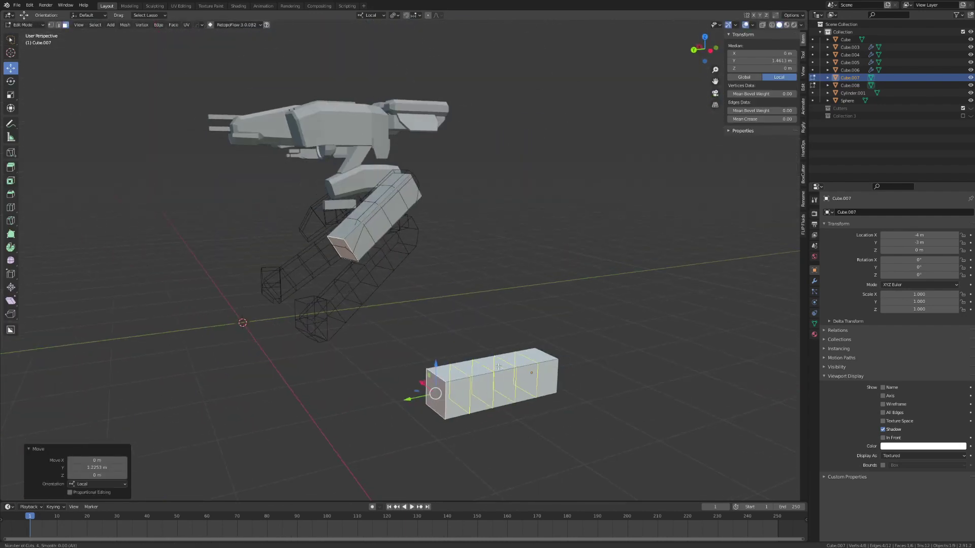
left_click(498, 366)
left_click_drag(433, 344, 435, 359)
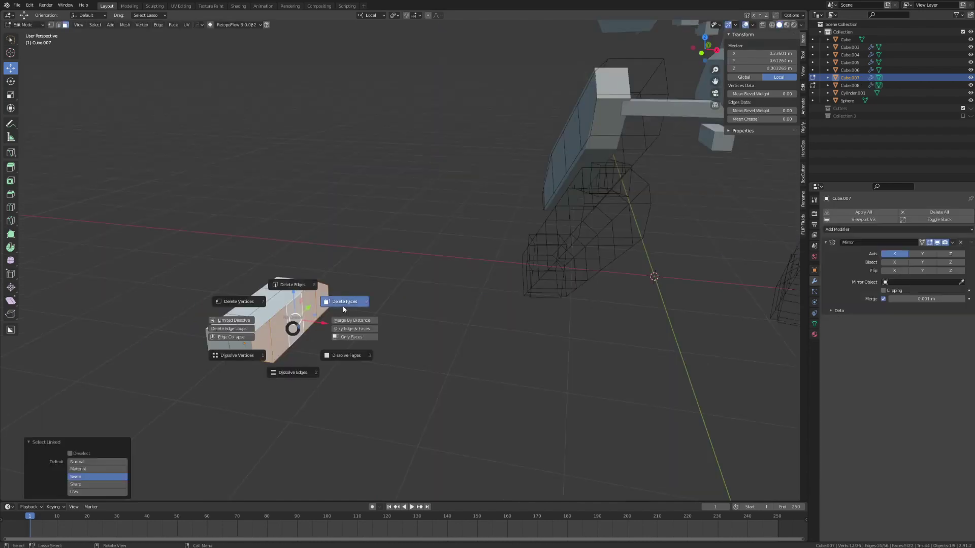
left_click(343, 304)
middle_click_drag(335, 317, 380, 304)
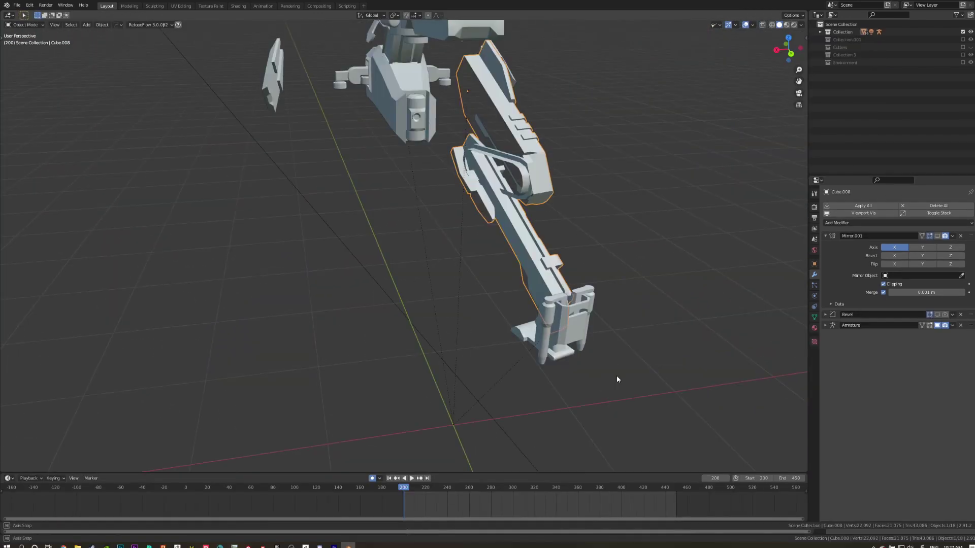
Show the first Mirror modifier's effect on the detailed leg in the viewport
middle_click_drag(616, 376, 561, 362)
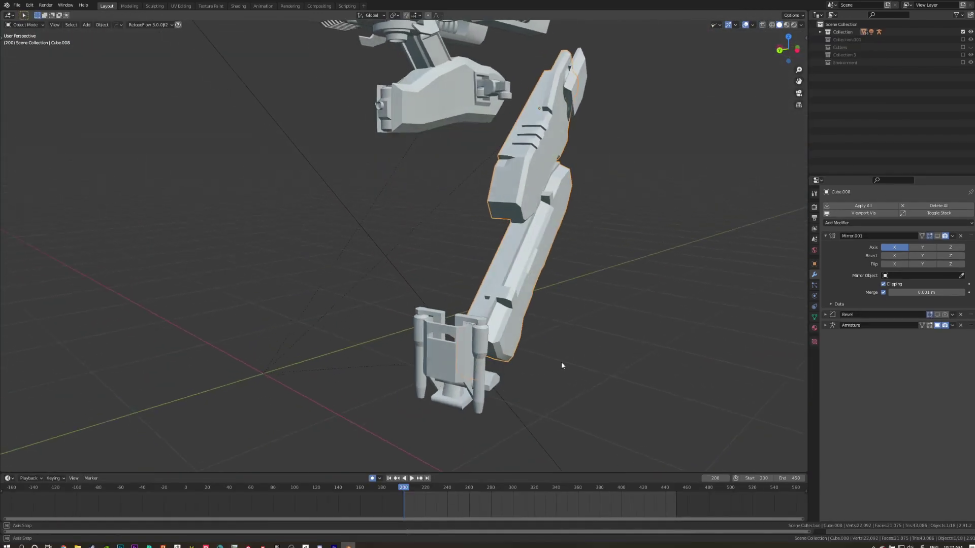
left_click(937, 236)
middle_click_drag(536, 294, 968, 274)
Add a Mirror modifier above Bevel and Armature, mirroring the leg across Cube.006
left_click(908, 223)
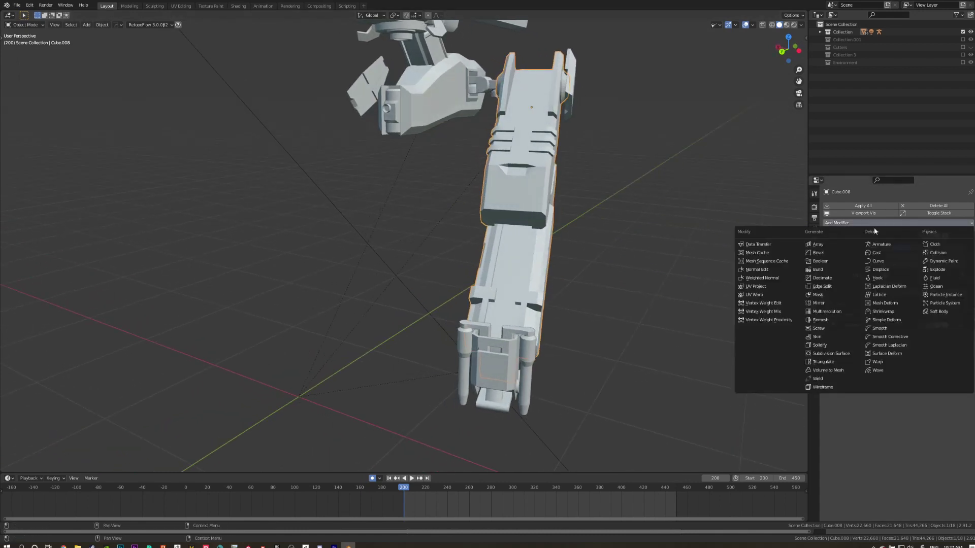
left_click(818, 303)
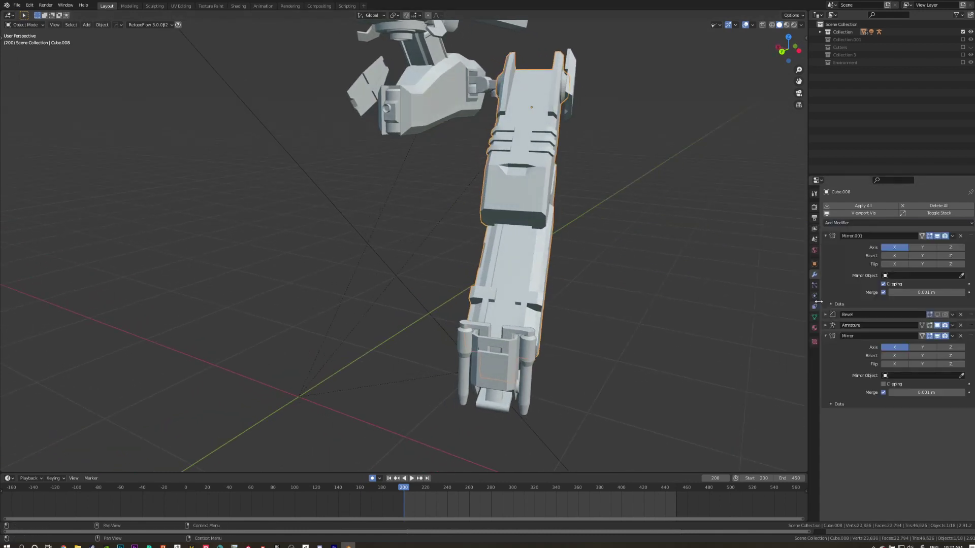
left_click_drag(971, 339, 969, 306)
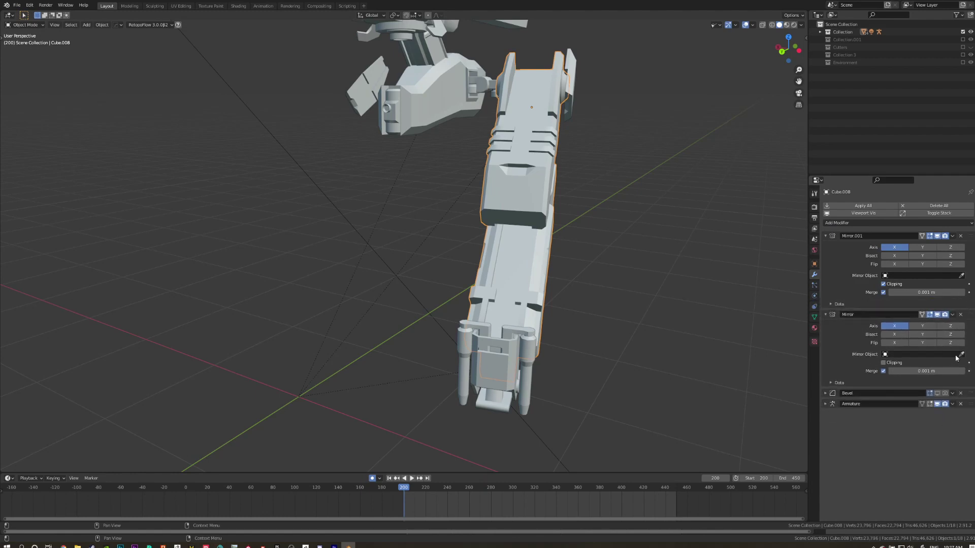
left_click(432, 89)
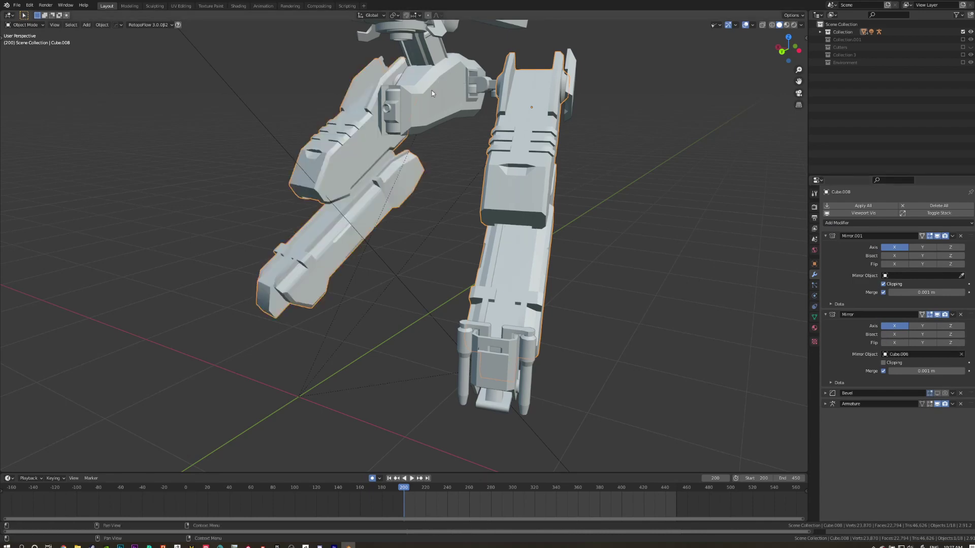
middle_click_drag(432, 90, 385, 249)
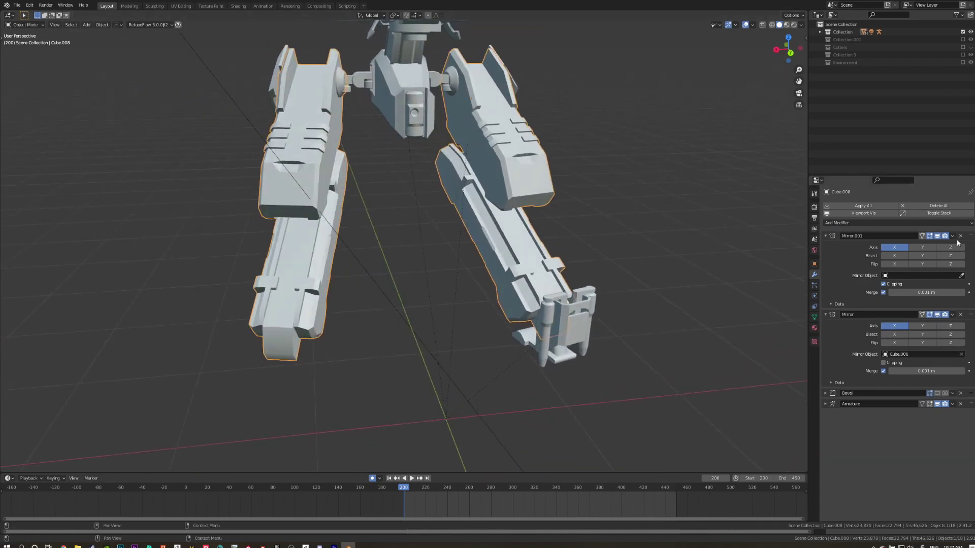
Toggle both mirror modifiers' visibility to compare, then inspect both legs
left_click(937, 315)
left_click(937, 236)
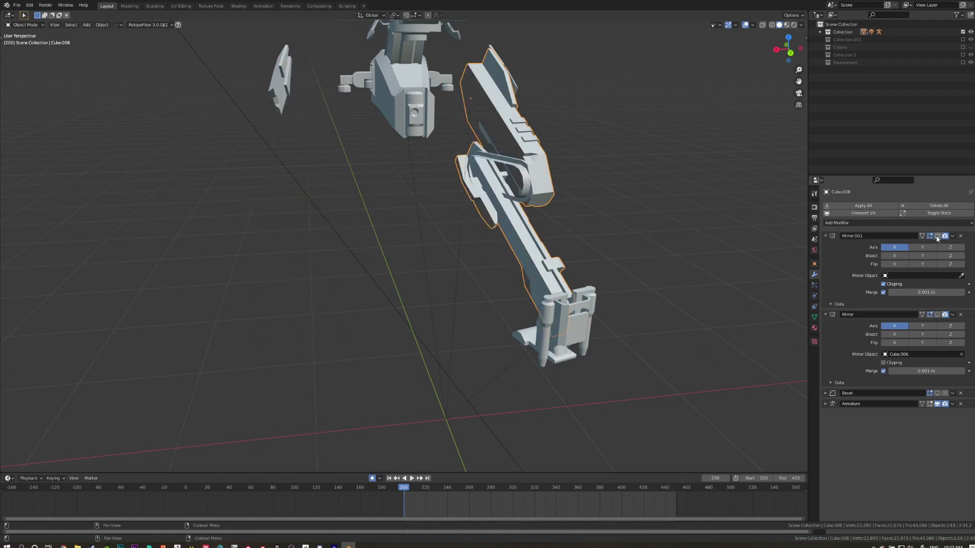
left_click(937, 315)
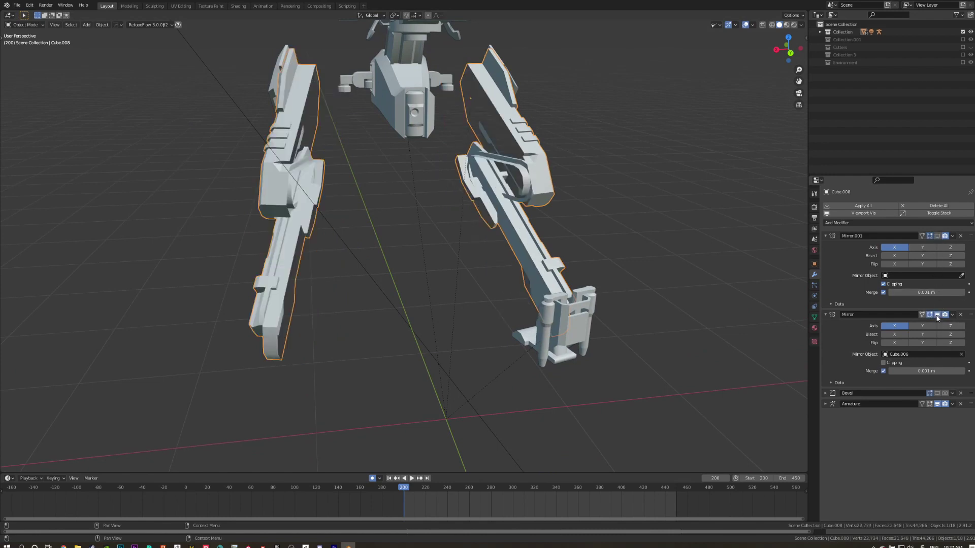
left_click(937, 236)
middle_click_drag(608, 251, 570, 255)
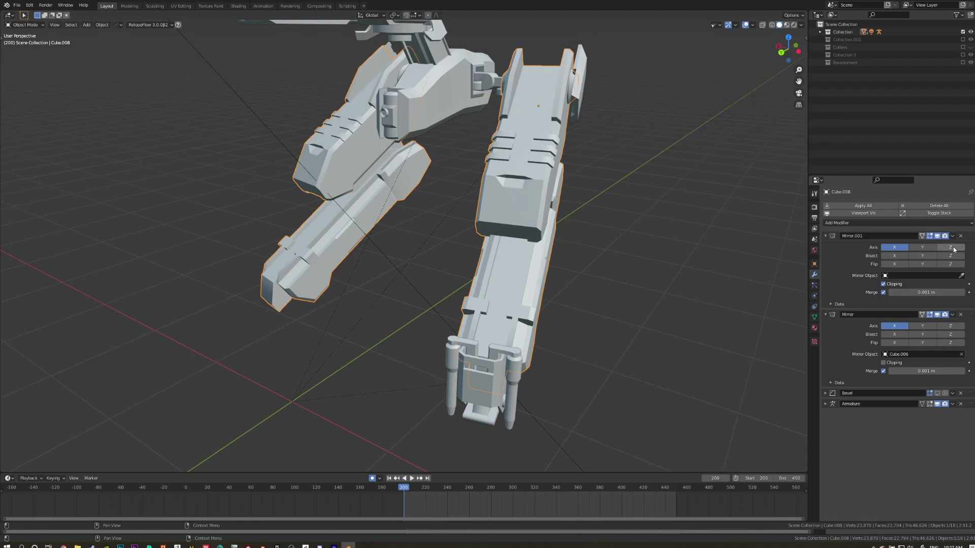
middle_click_drag(497, 373, 526, 375)
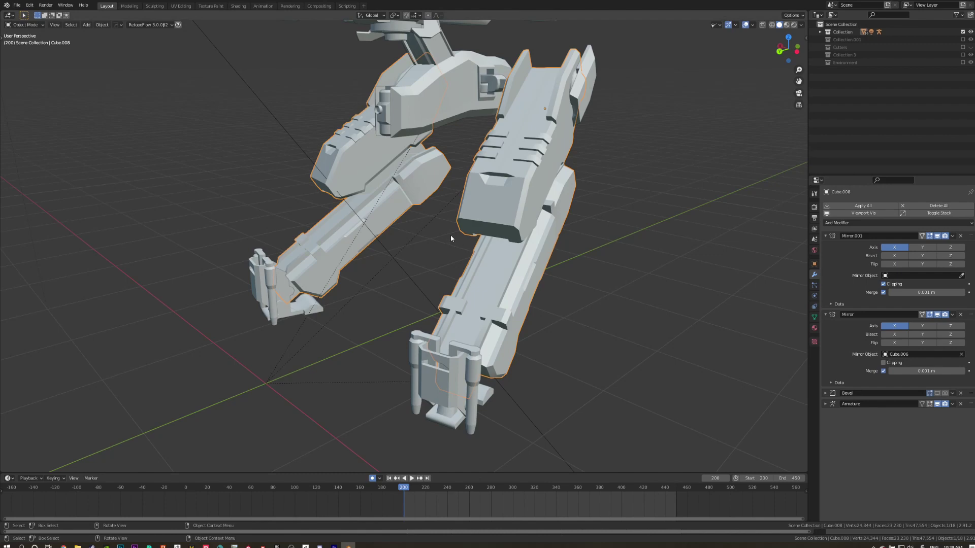
Uncheck Vertex Groups in Mirror.001's Data settings, keep Mirror's on, and check the leg weights
left_click(835, 303)
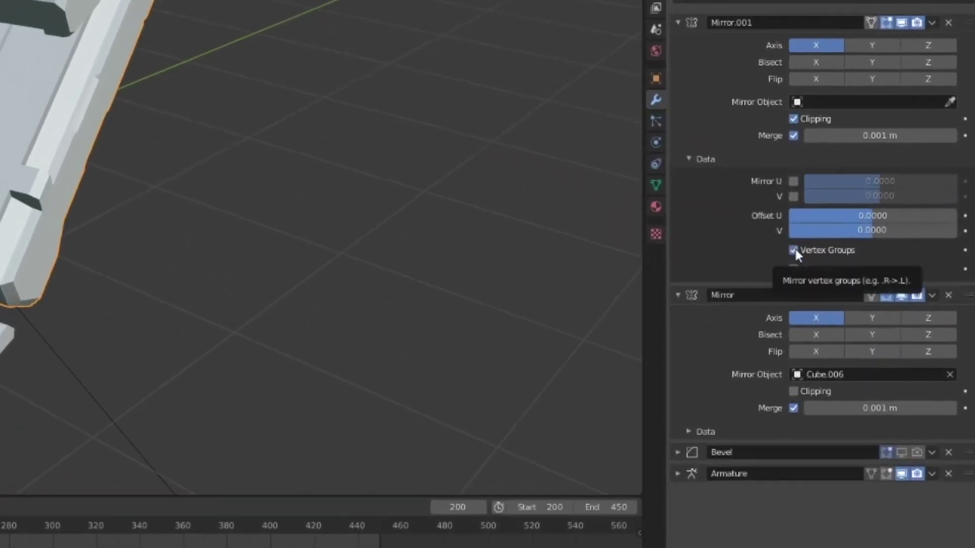
left_click(793, 250)
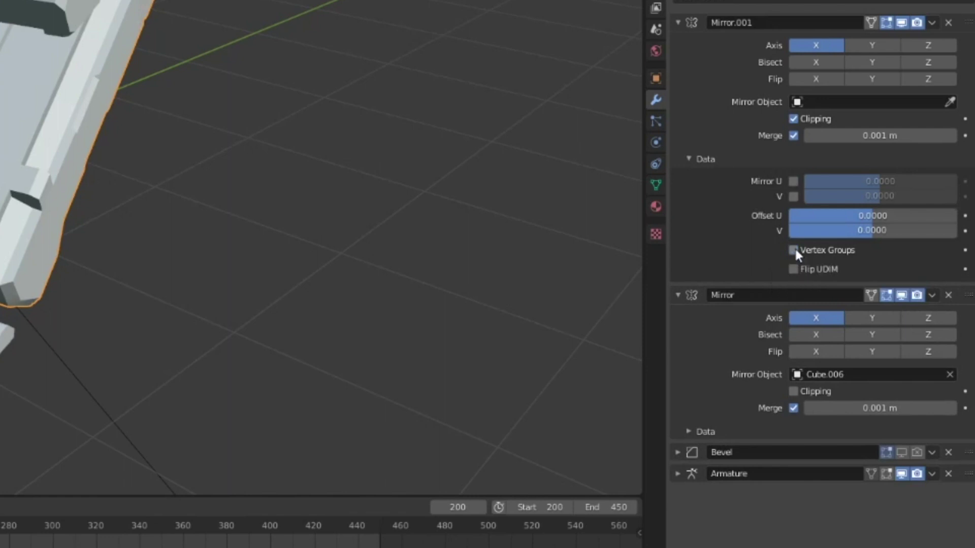
left_click(703, 430)
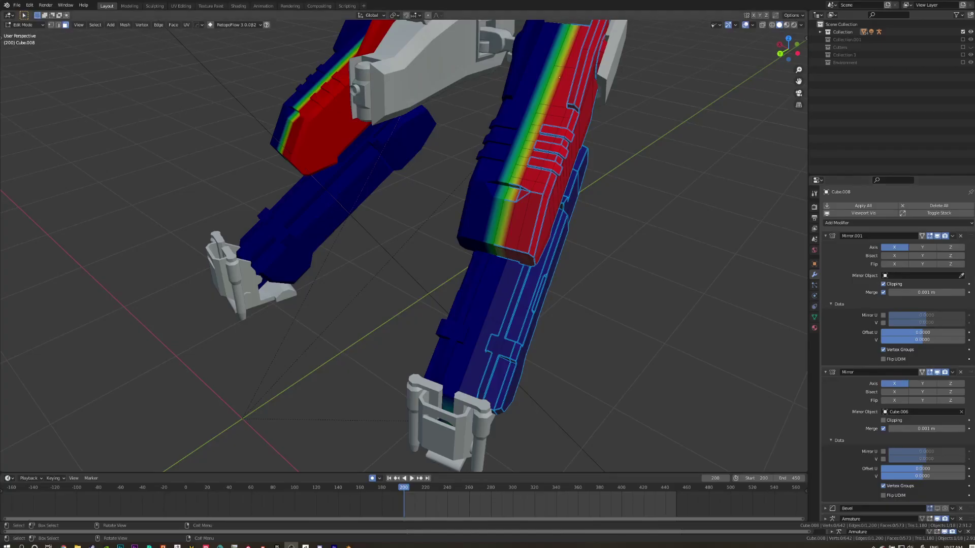
middle_click_drag(599, 219, 617, 284)
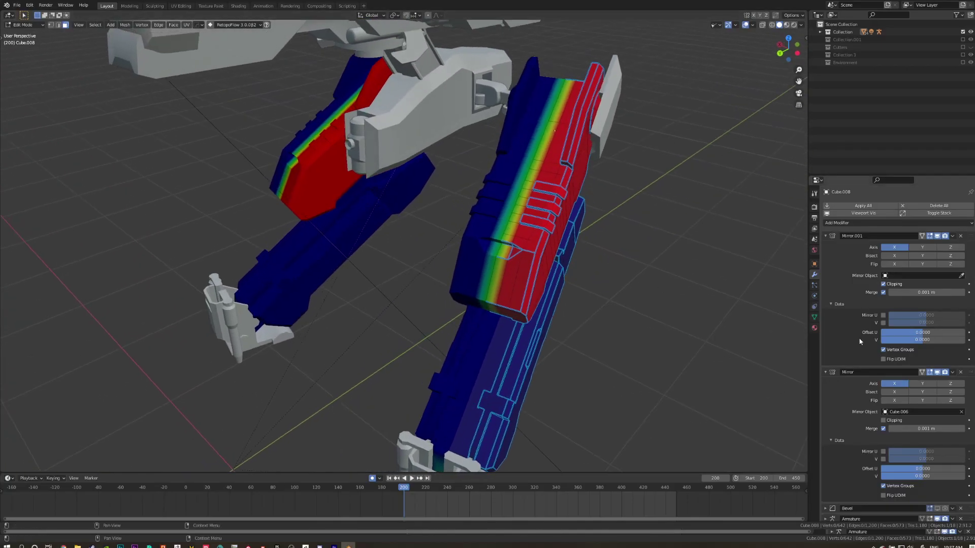
left_click(882, 349)
middle_click_drag(580, 323, 557, 301)
left_click(883, 486)
left_click(883, 486)
Flatten the new box to 0 on X, then move and rescale it along X
middle_click_drag(655, 355, 686, 363)
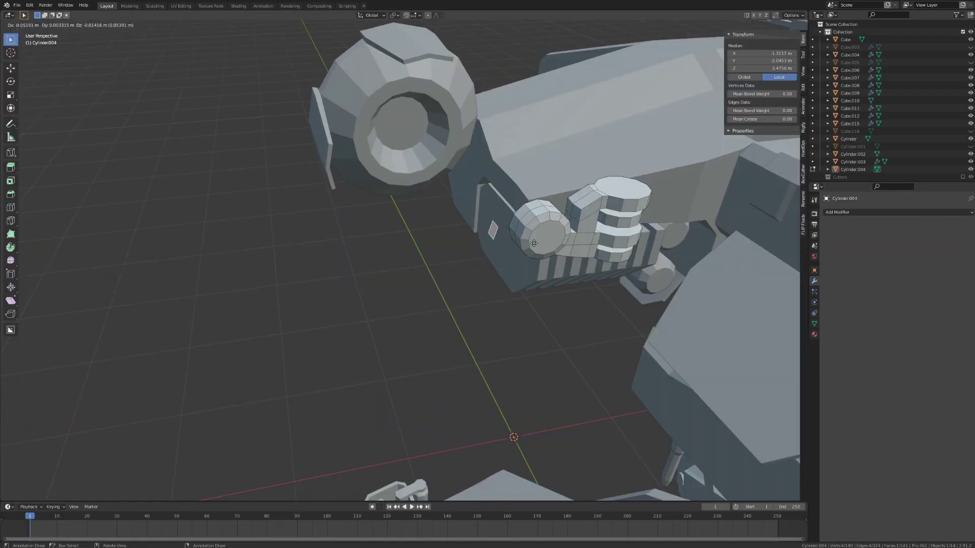
key("s")
key("x")
key("0")
key("Return")
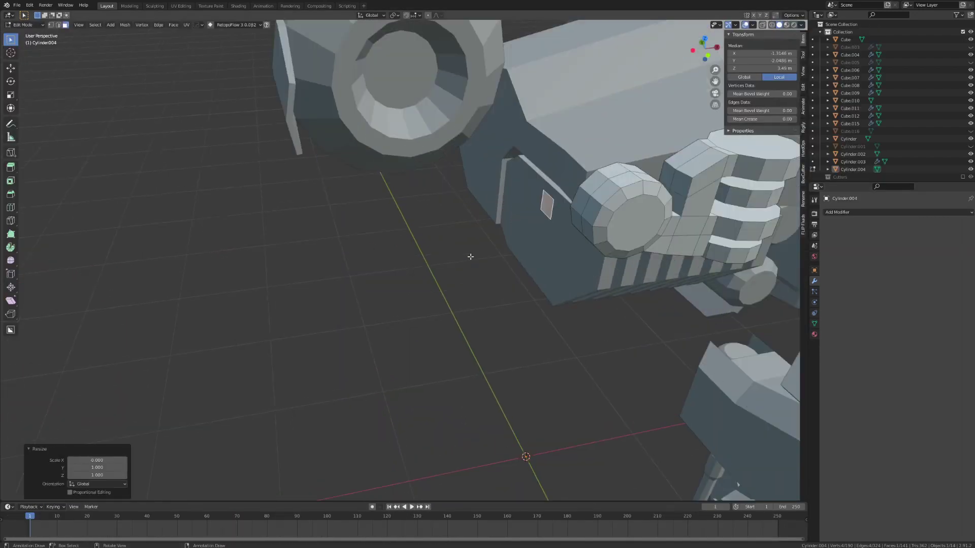
key("g")
scroll(408, 269, "down", 3)
key("s")
key("x")
left_click(616, 239)
middle_click_drag(615, 239, 558, 224)
Add centred loop cuts across the box and narrow its end loop
key("ctrl+r")
left_click(484, 188)
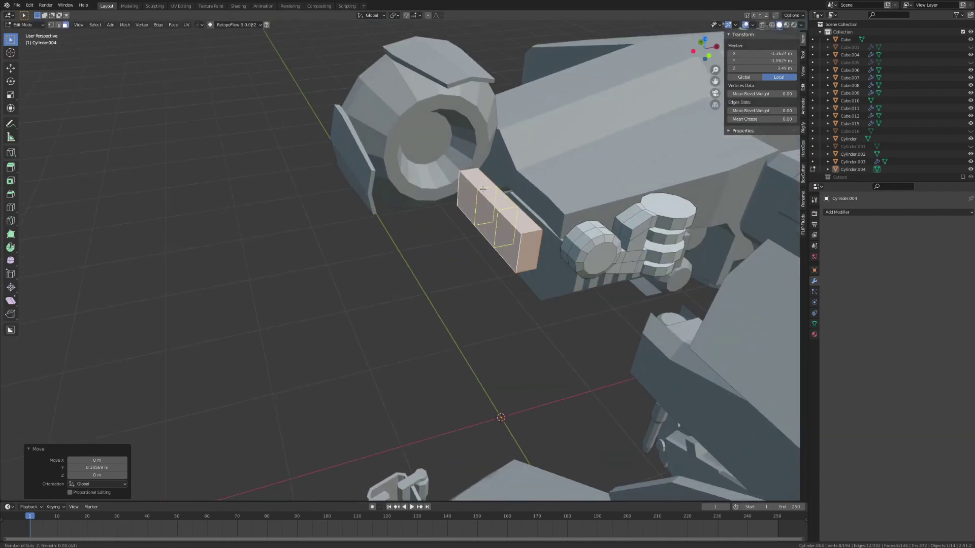
right_click(483, 188)
key("ctrl+r")
left_click(483, 189)
middle_click_drag(483, 189, 582, 298)
key("s")
key("shift+x")
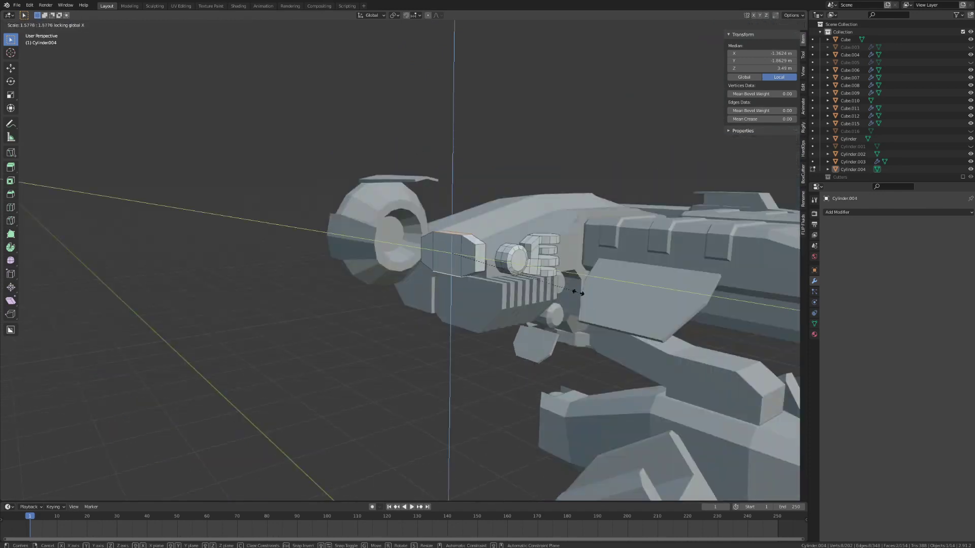
left_click(592, 310)
Scale a box loop along Z, then rotate and shift the jaw piece along X
left_click(452, 251, "alt")
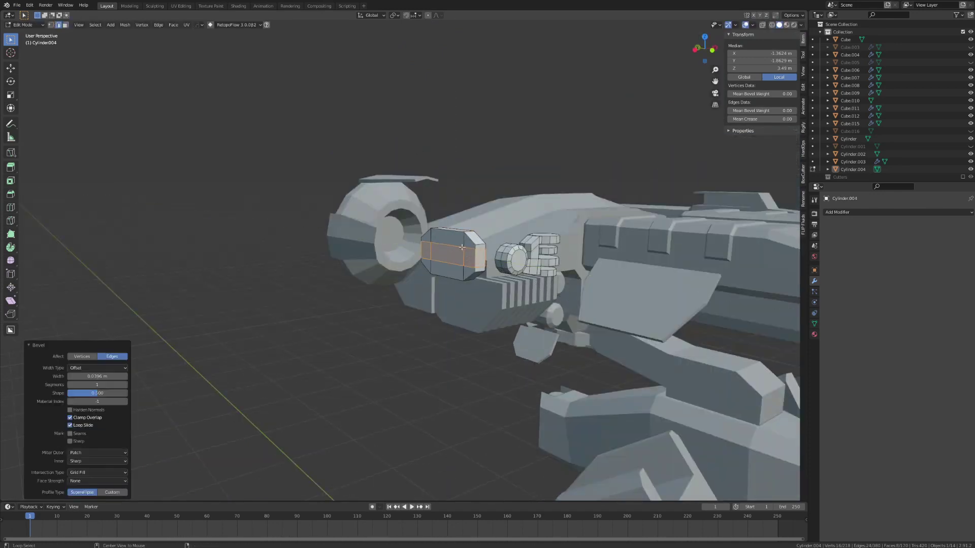
key("s")
key("z")
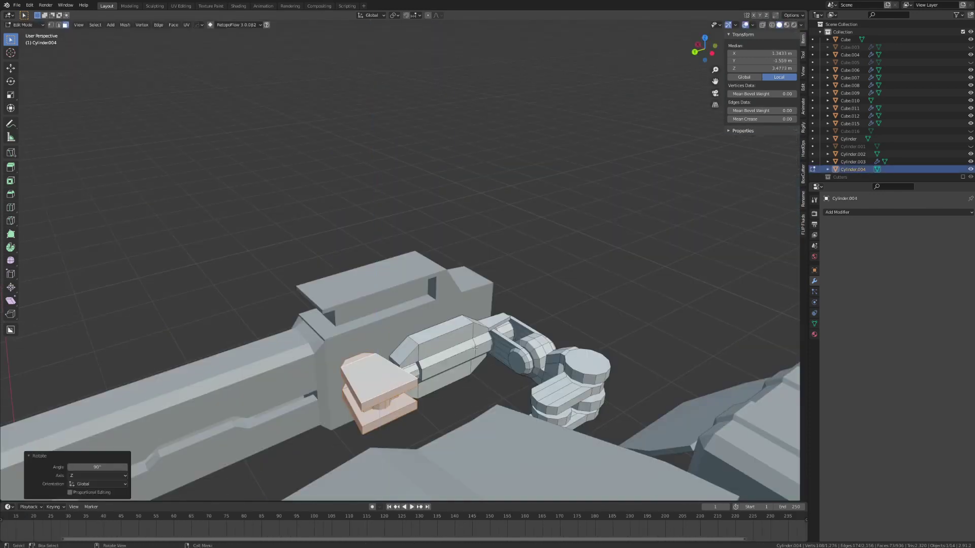
key("r")
key("z")
key("Return")
key("g")
key("x")
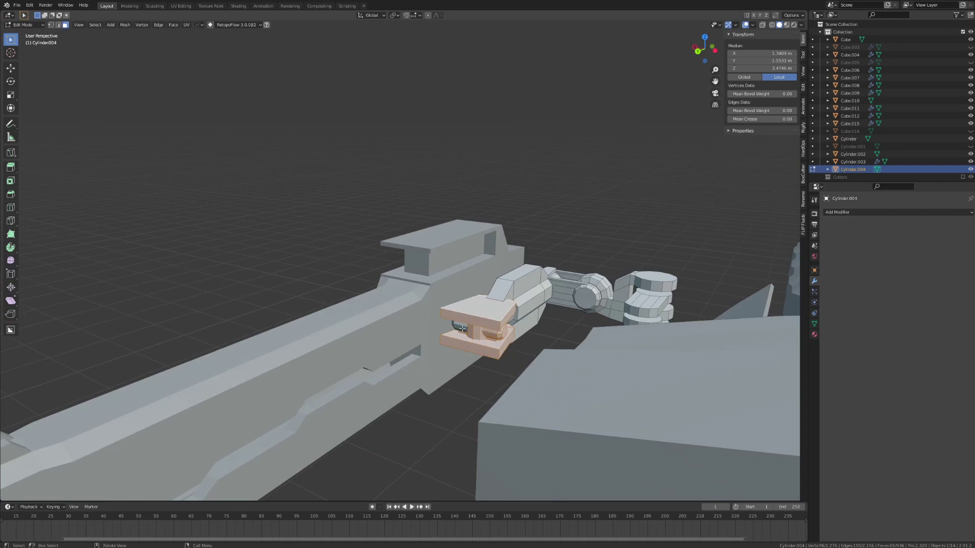
Rotate the whole jaw piece 180° around Z about its bounding box centre
key("ctrl+l")
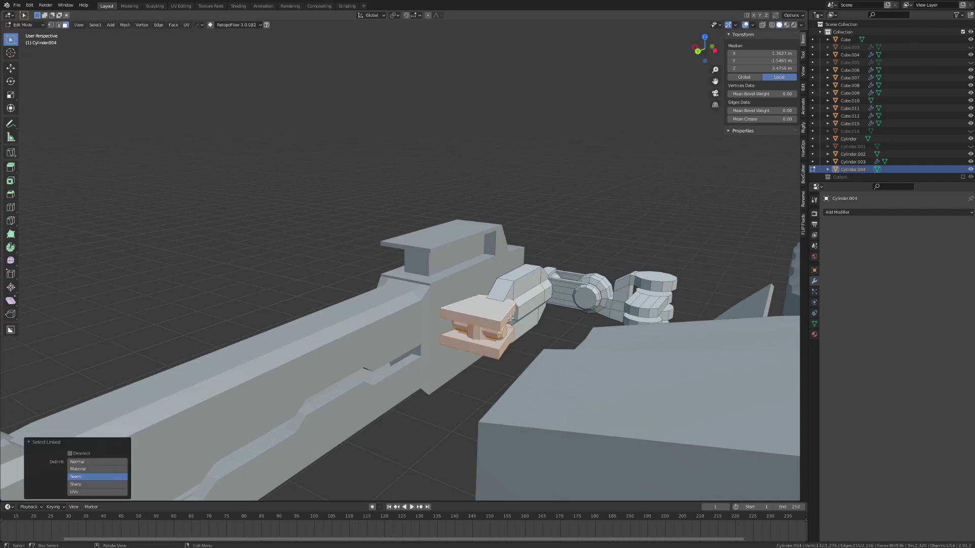
key("period")
left_click(422, 315)
key("r")
key("z")
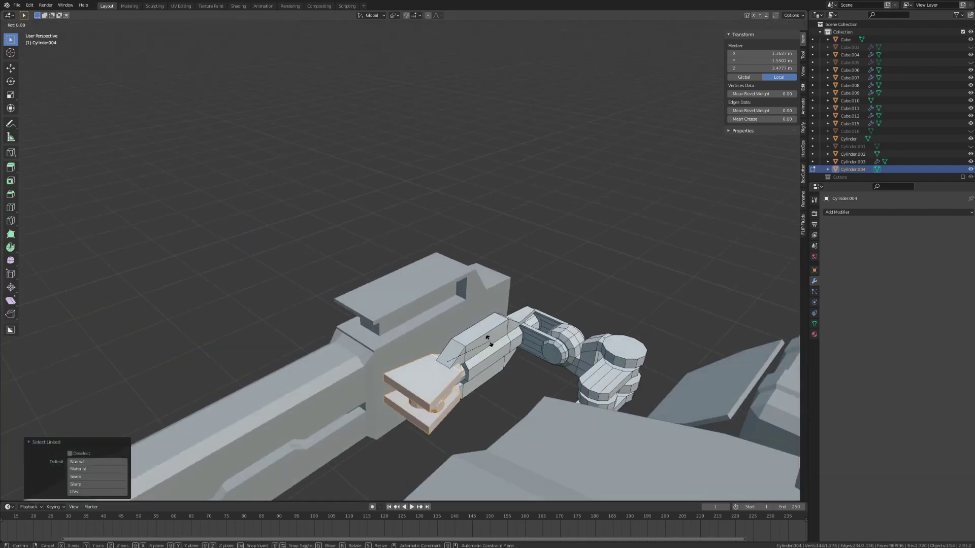
type("rz180")
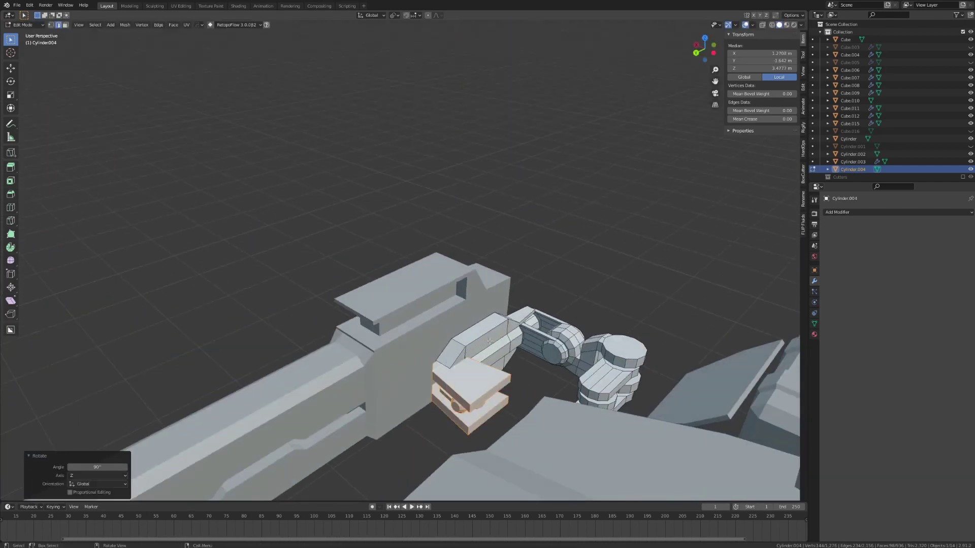
key("Return")
Duplicate the jaw block onto the joint top, remove unwanted faces, and set the rail thickness
middle_click_drag(489, 341, 365, 375)
key("shift+d")
left_click(350, 378)
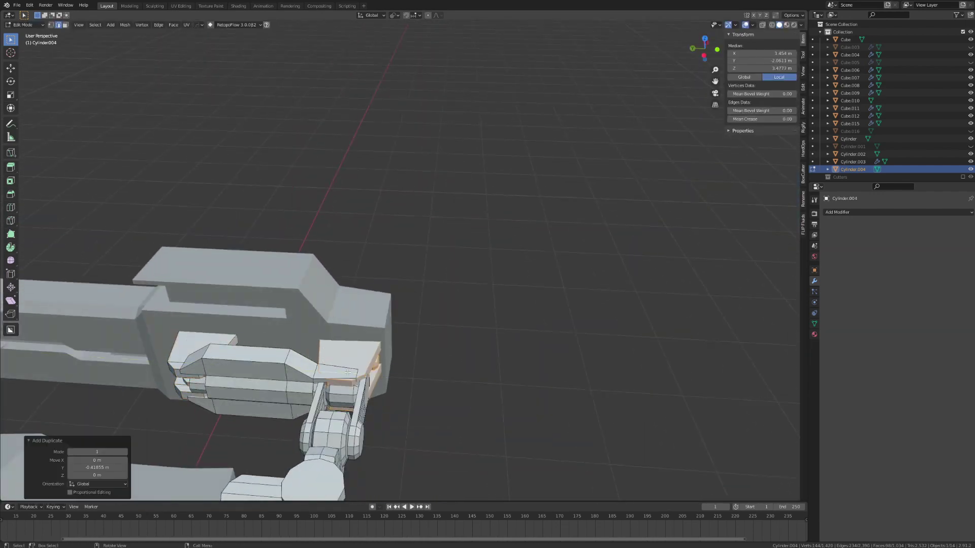
left_click(318, 379, "alt")
key("alt+z")
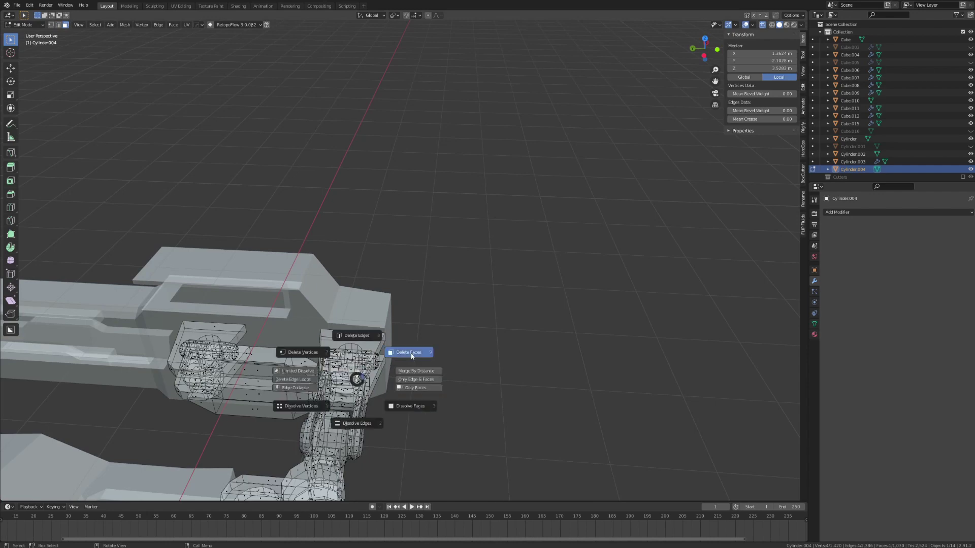
key("alt+z")
middle_click_drag(407, 352, 248, 333)
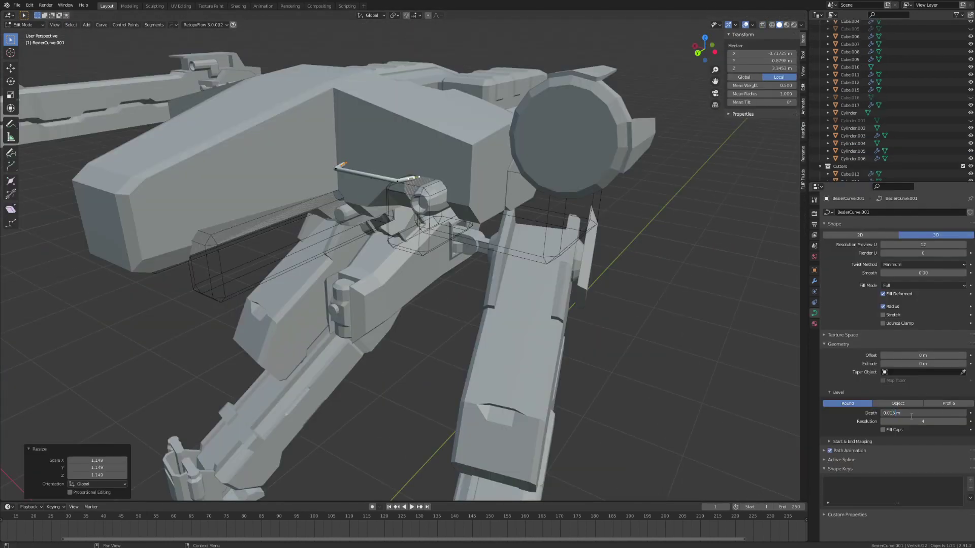
key("Return")
Slide the handle rail along Y, then raise it along Z on the hull
middle_click_drag(406, 254, 386, 244)
key("g")
key("y")
left_click(437, 168)
left_click(815, 281)
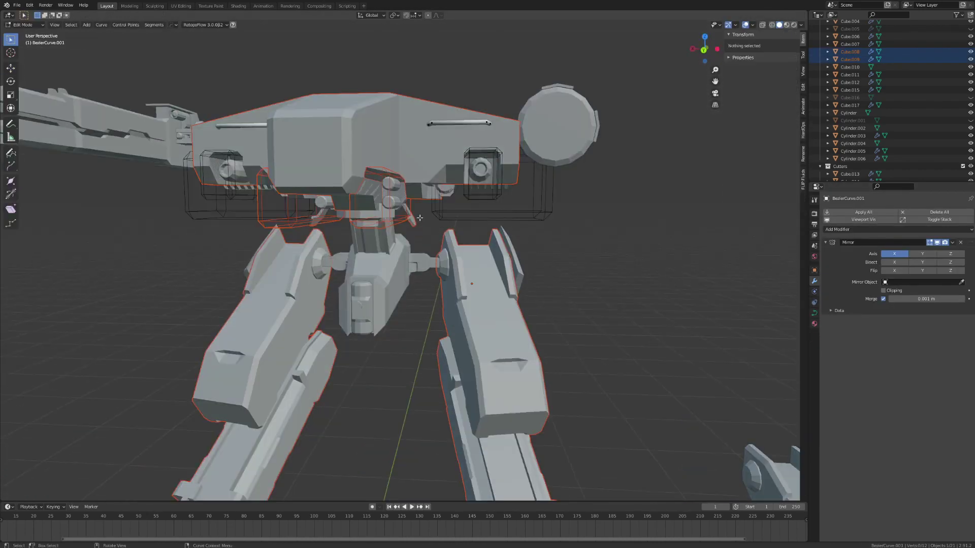
key("g")
key("z")
left_click(475, 154)
key("alt+a")
middle_click_drag(475, 154, 583, 248)
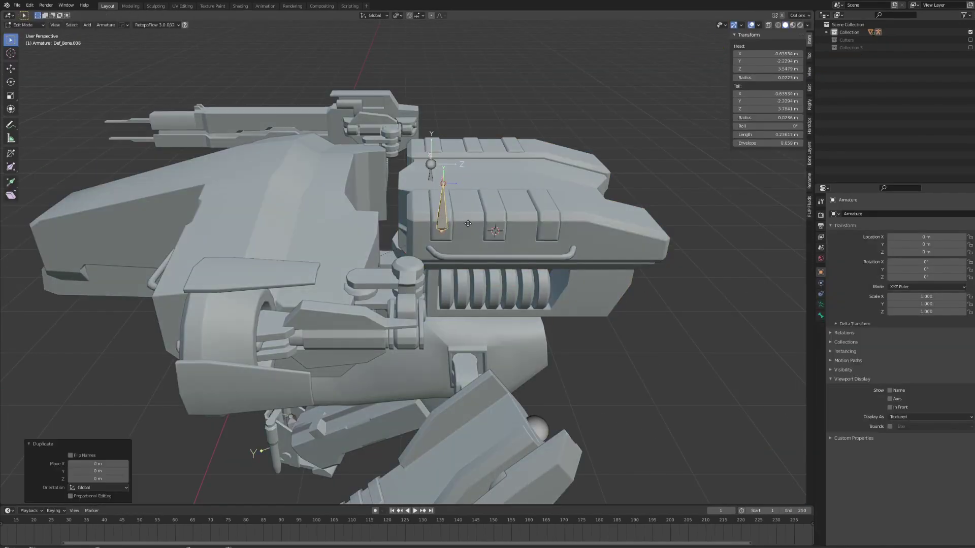
Leave bone editing, edit the Cube.019 mesh, and snap the 3D cursor to the selection
key("Tab")
left_click(496, 223)
key("Tab")
left_click(521, 184)
key("shift+s")
left_click(555, 273)
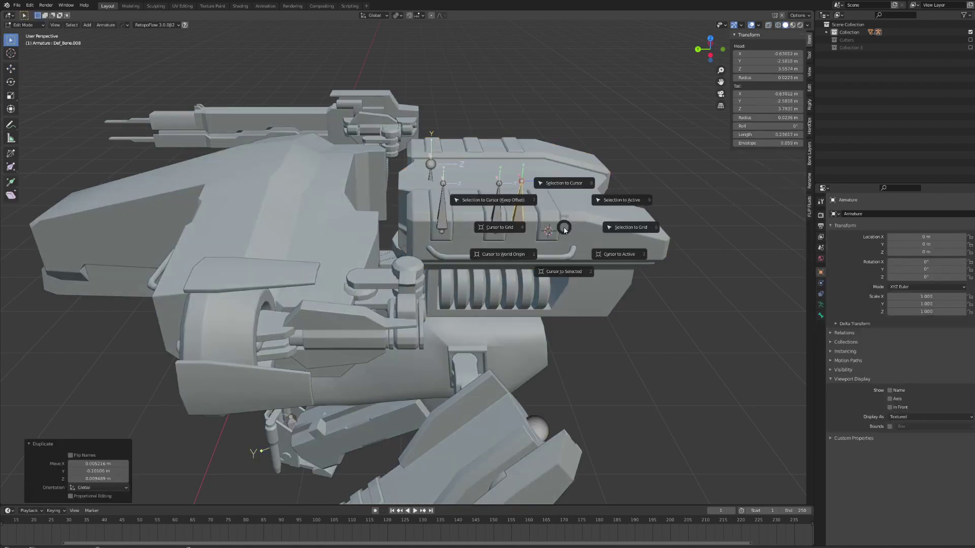
Snap the bone to the 3D cursor, rotate it 90° on Y, and name it Def_Backpack
left_click(564, 183)
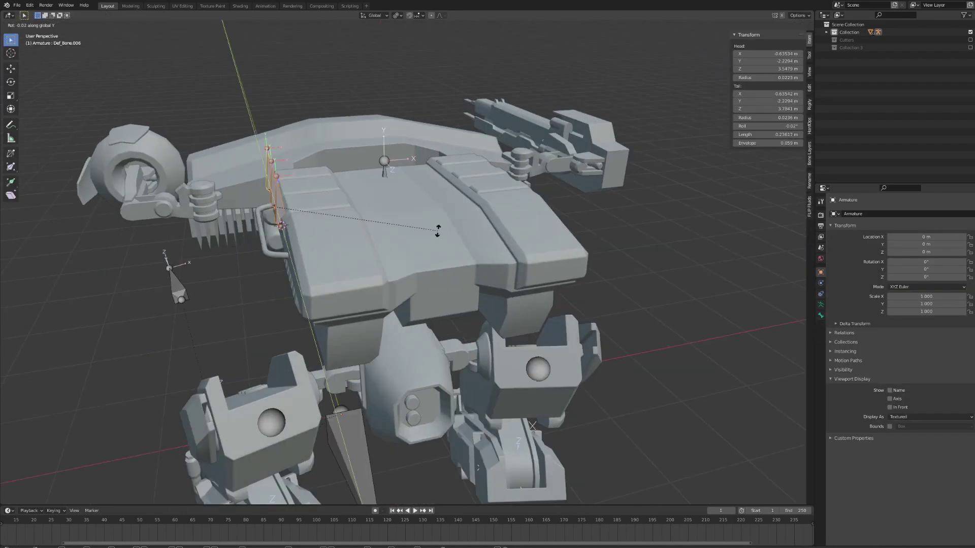
key("r")
key("y")
key("9")
key("0")
key("Return")
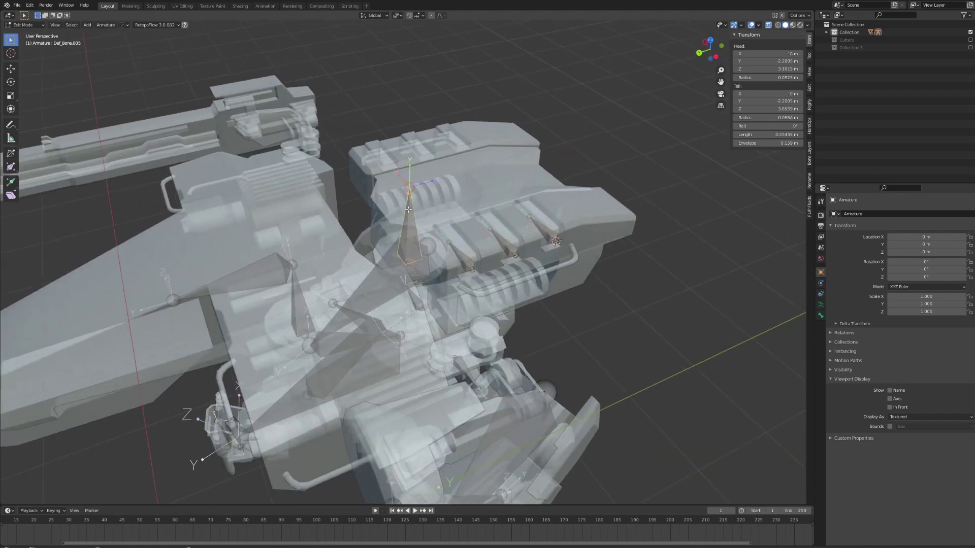
key("F2")
key("Return")
Rename the missile bones Def_missle01, Def_missle02.L and Def_missle03.L
left_click(409, 209)
key("F2")
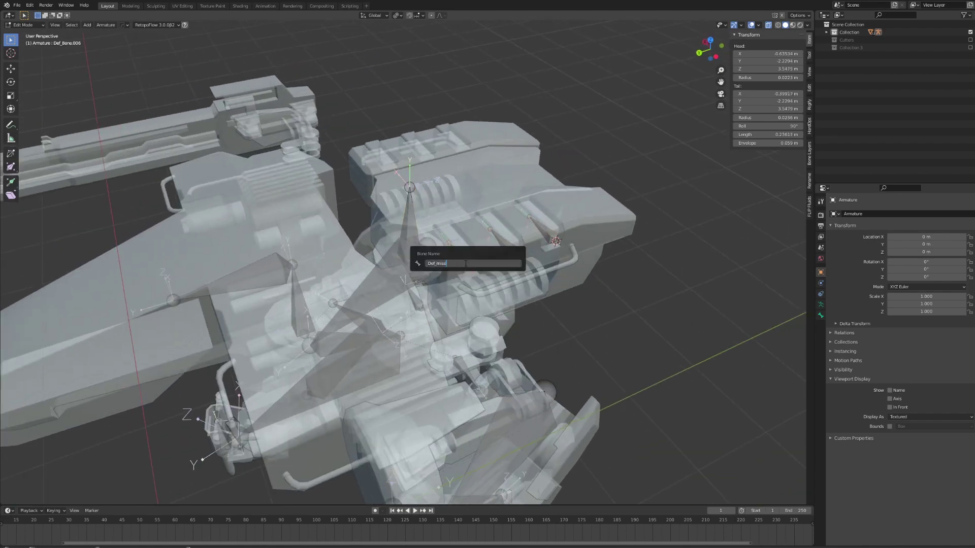
key("Return")
left_click(507, 239)
key("F2")
type("Def_missle02.L")
key("Return")
left_click(508, 243)
key("F2")
type("Def_missle03.L")
key("Return")
scroll(441, 227, "down", 4)
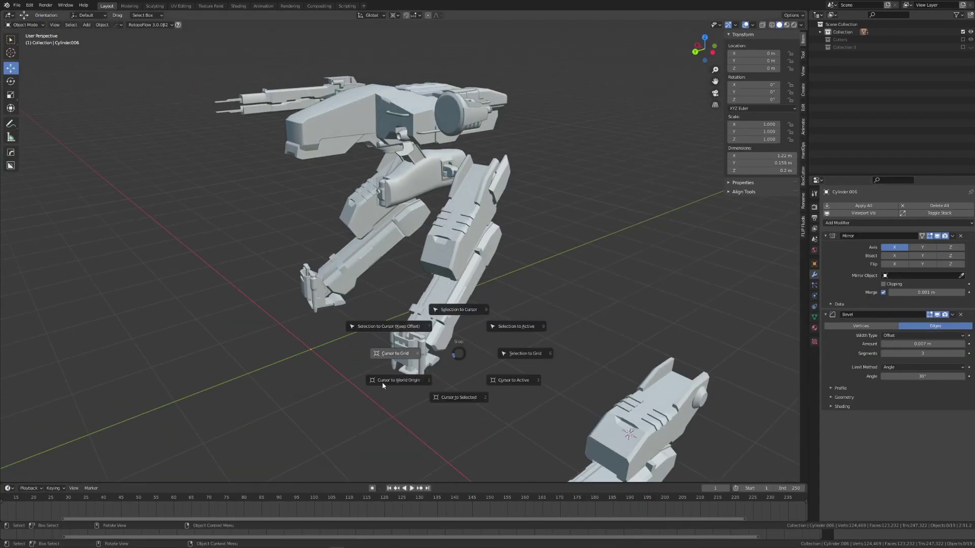
key("shift+a")
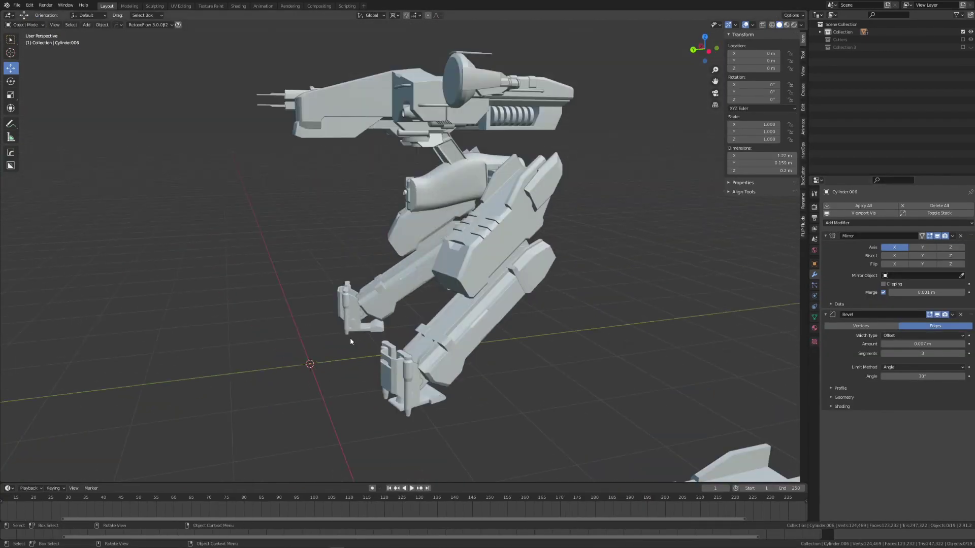
Add an armature and lay its base bone horizontal, rotated 90° on X and resized
left_click(315, 395)
key("Tab")
key("r")
key("x")
key("9")
key("0")
key("Return")
key("s")
left_click(432, 341)
scroll(432, 341, "up", 2)
key("KP_1")
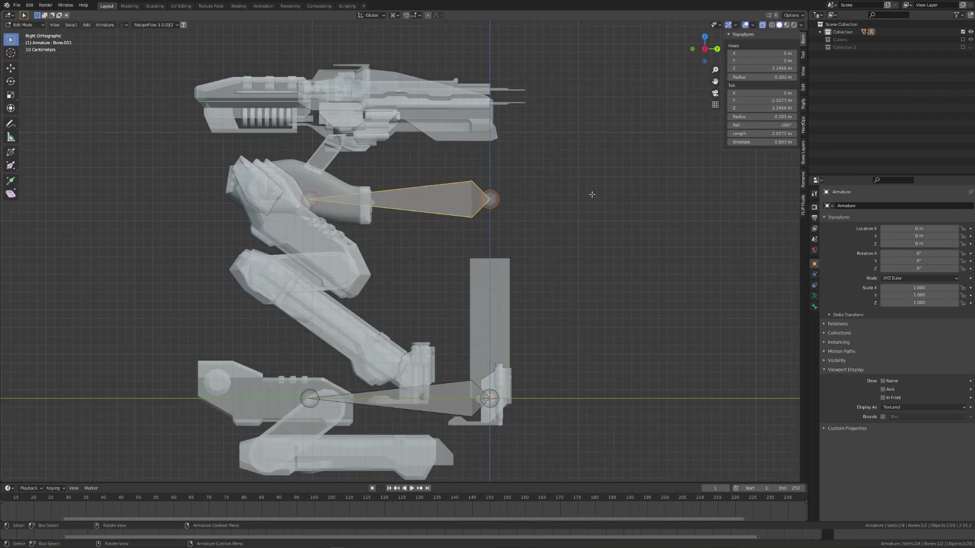
Shrink a raised bone around the median point, move it to body height and extrude another from its tip
key("period")
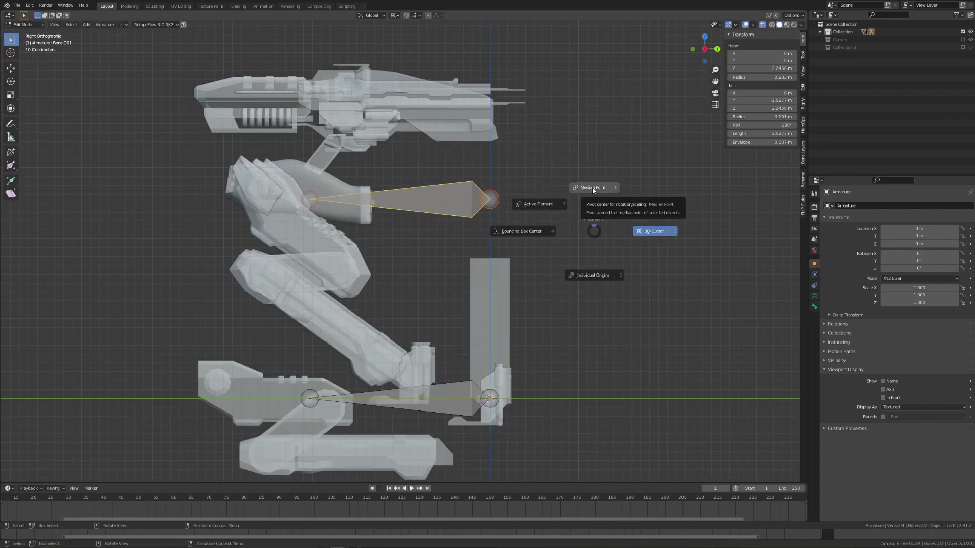
left_click(548, 231)
key("s")
left_click(404, 257)
key("g")
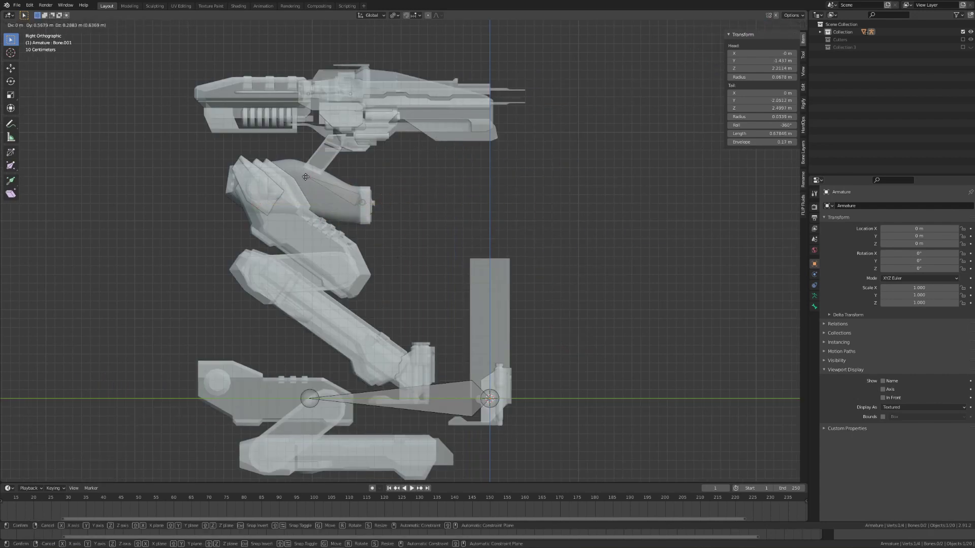
left_click(325, 178)
key("e")
left_click(336, 135)
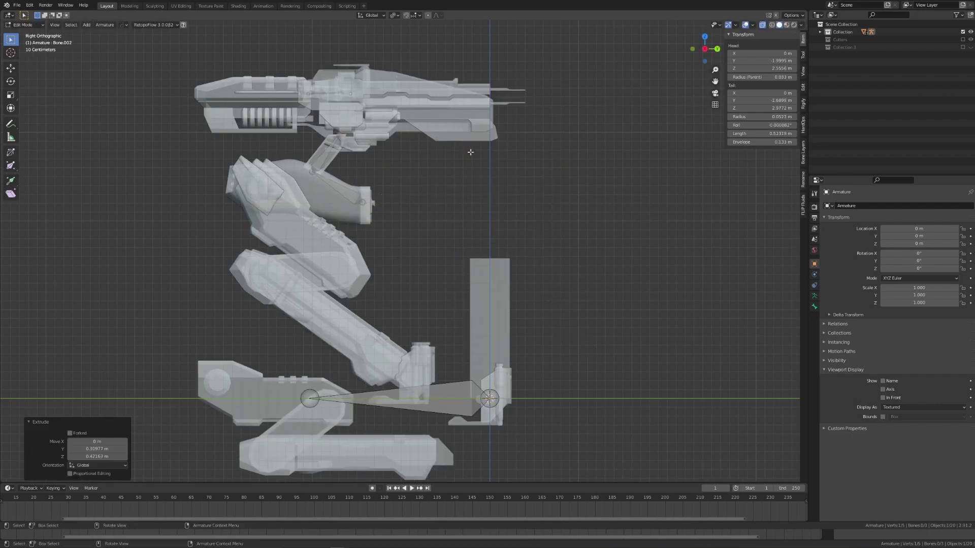
Rename the raised bone to 'center', then add another bone in front view
left_click(327, 159)
key("F2")
type("center")
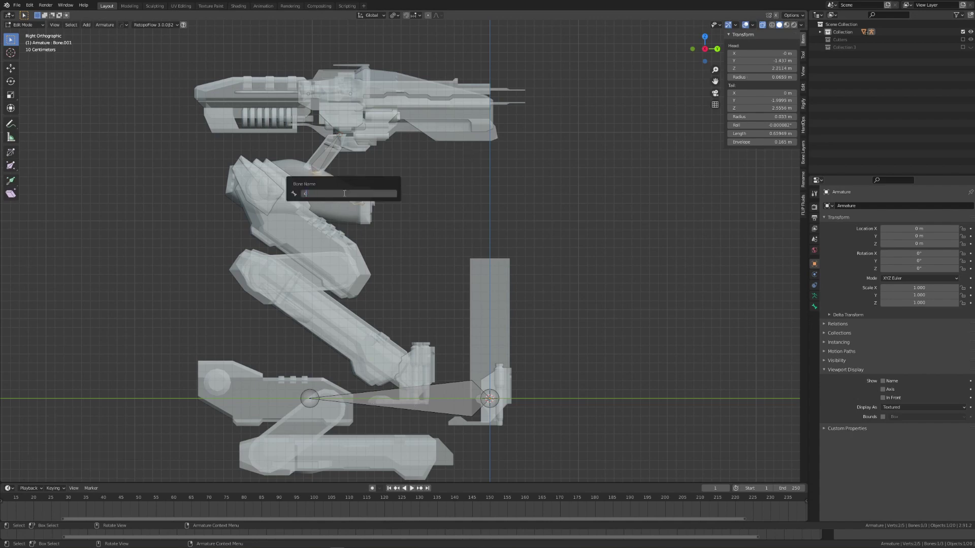
key("Return")
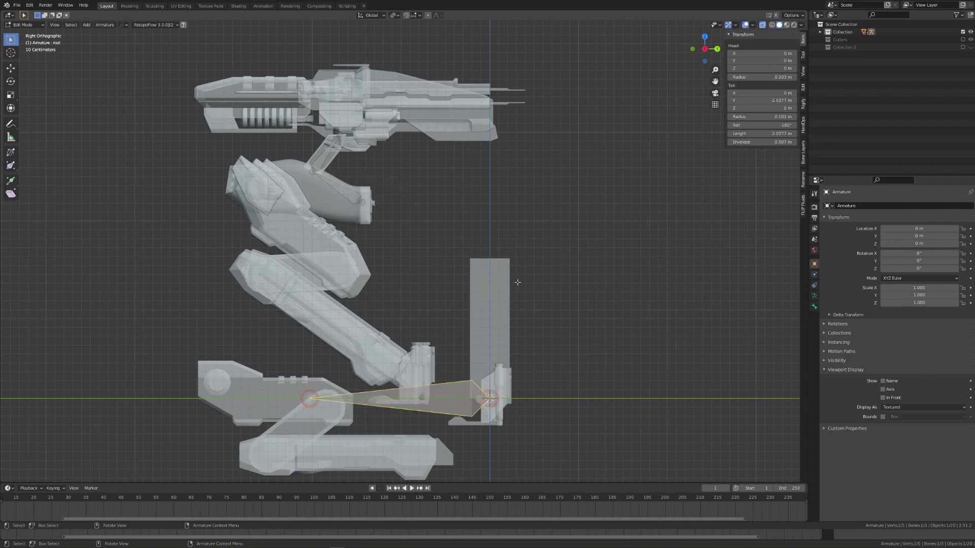
key("KP_1")
key("shift+a")
Move the new bone below the body and snap the 3D cursor to it
key("g")
left_click(470, 272)
scroll(469, 271, "up", 2)
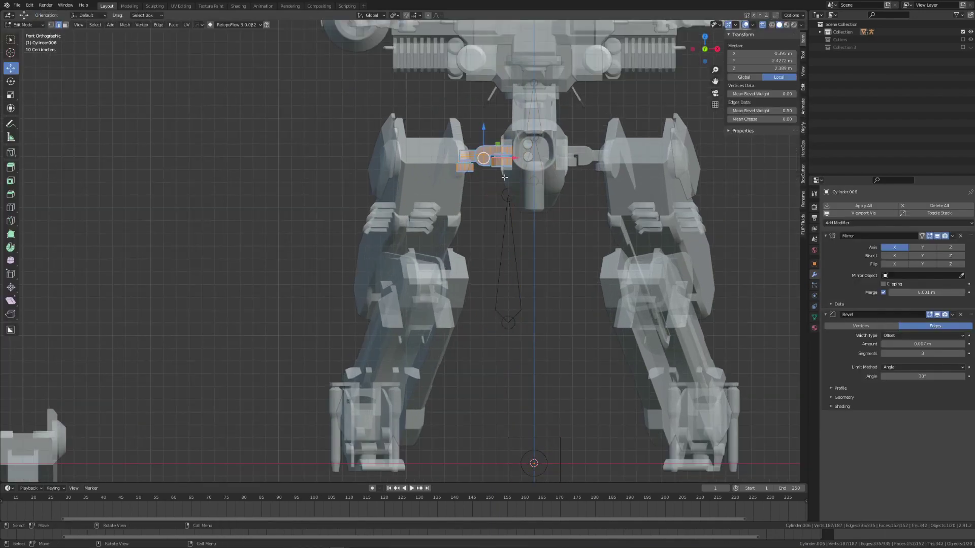
key("shift+s")
left_click(556, 286)
key("alt+a")
Shrink the large bone down at the small cylinder joint
middle_click_drag(557, 286, 527, 198)
scroll(527, 198, "up", 4)
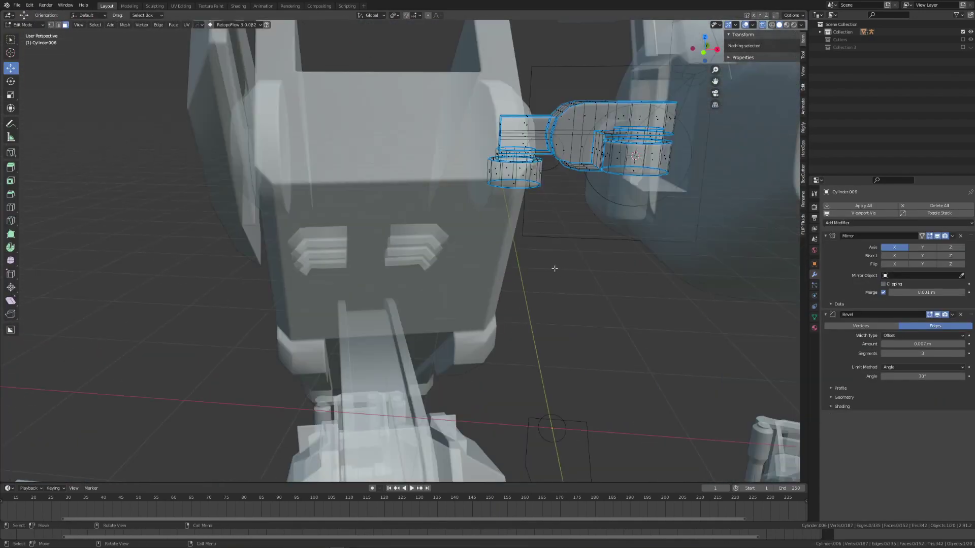
left_click(516, 165, "alt")
scroll(526, 196, "down", 4)
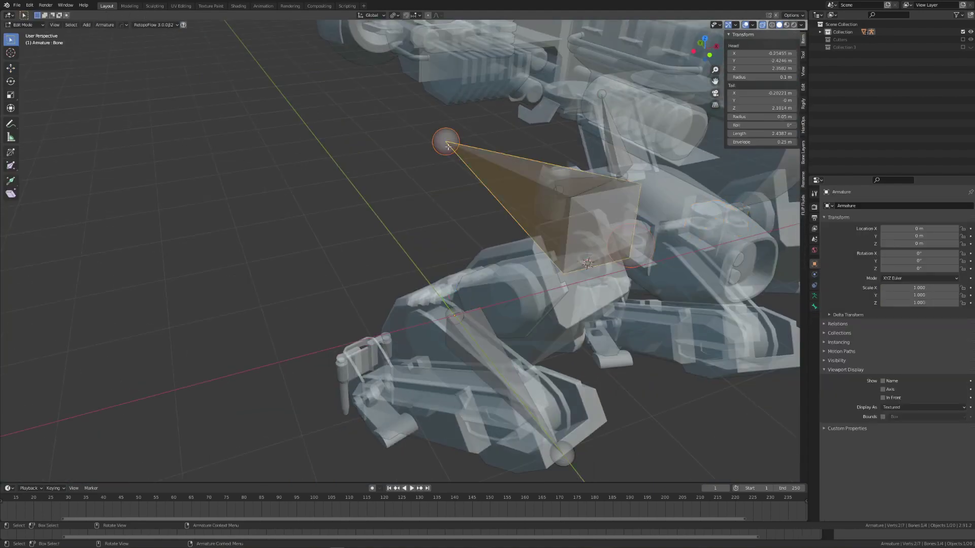
key("s")
key("Return")
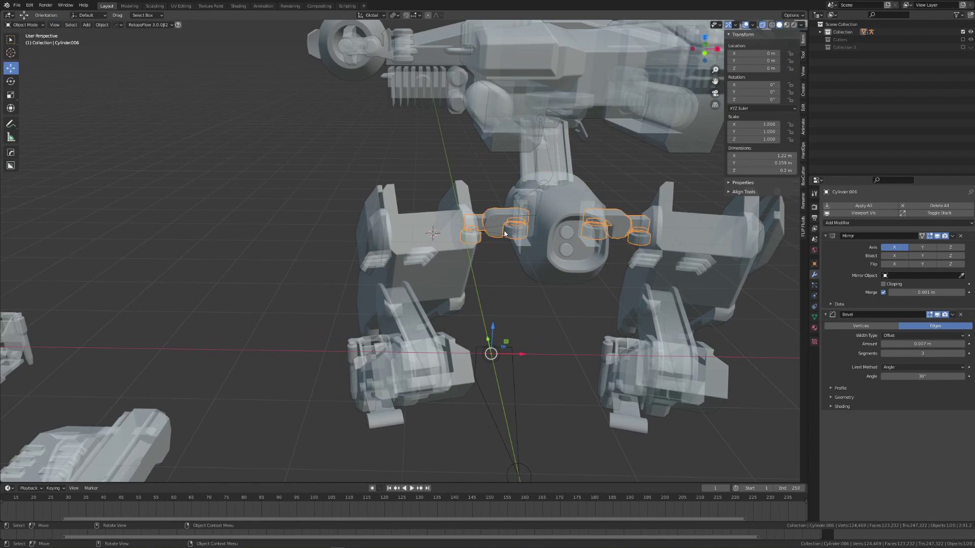
Extrude another leg bone and snap it into place at its joint
left_click(544, 184)
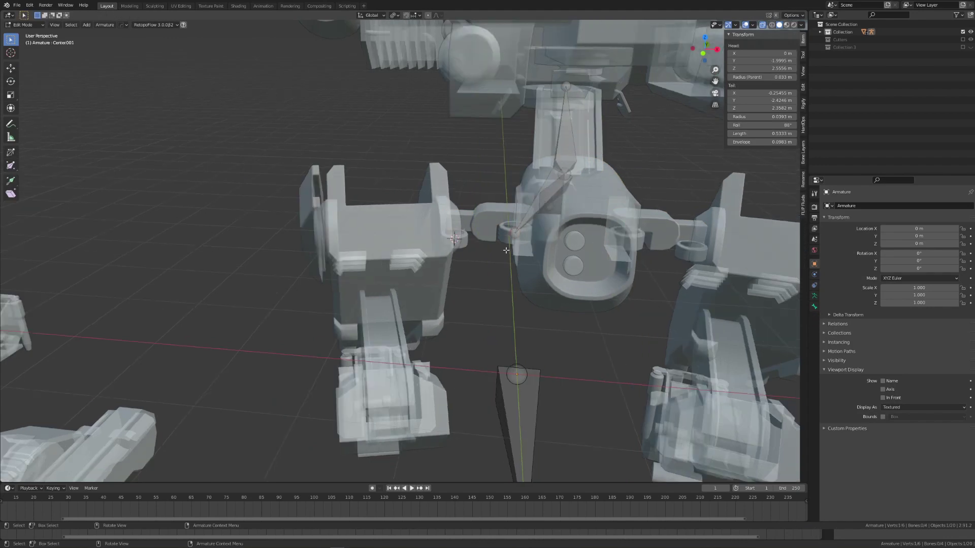
key("e")
left_click(476, 246)
key("shift+s")
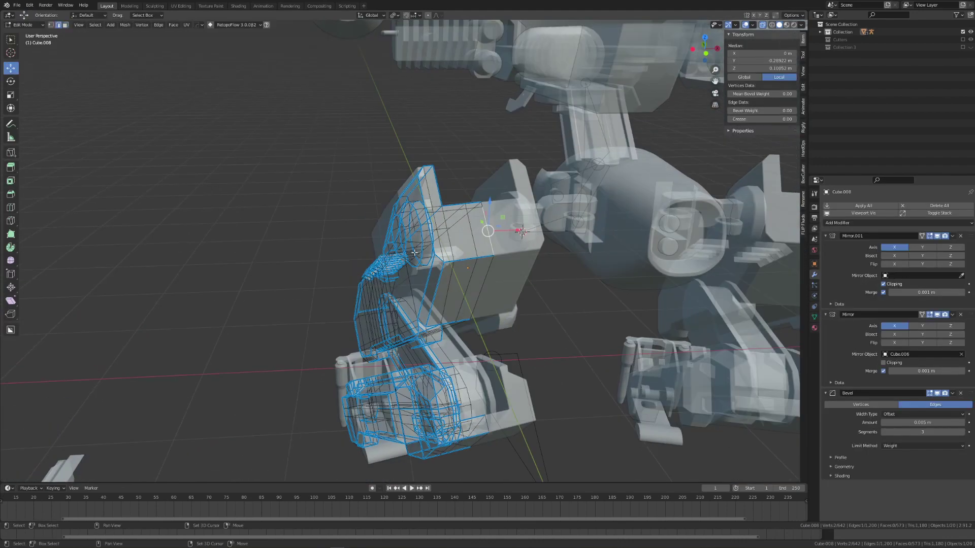
key("shift+s")
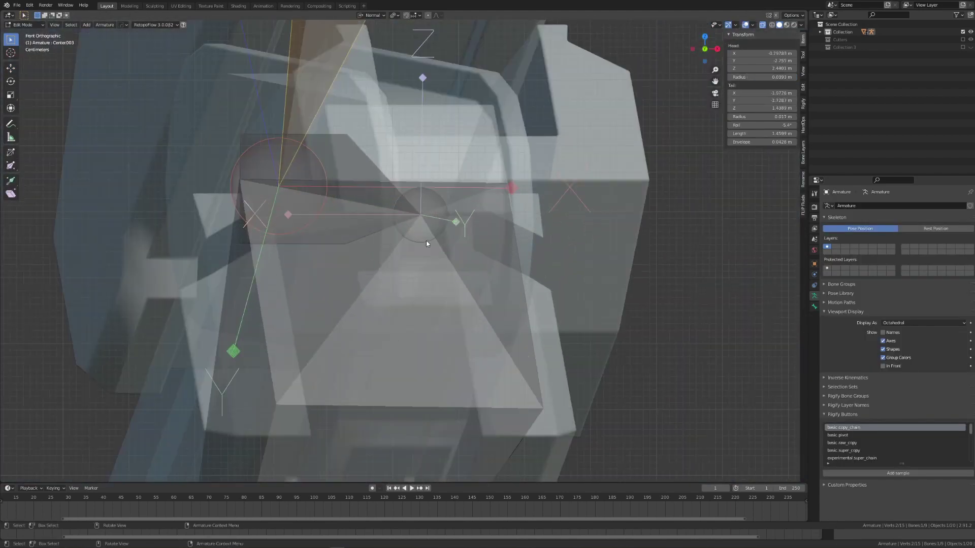
Rename the active leg bone to Upper_leg.L
scroll(426, 239, "down", 6)
middle_click_drag(425, 240, 446, 178)
key("F2")
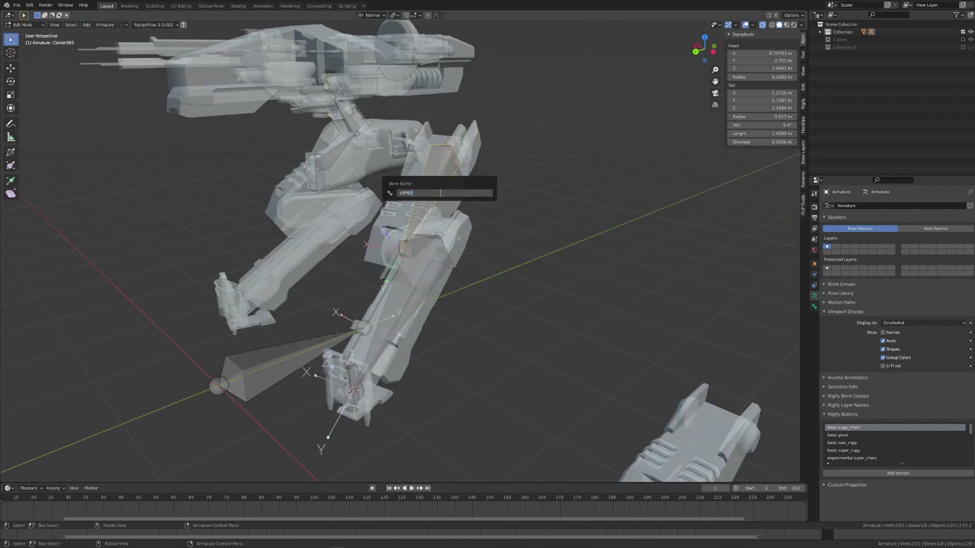
type("Upper_leg.L")
key("Return")
Rename the next bone down the leg to Knee_joint.L
left_click(403, 151)
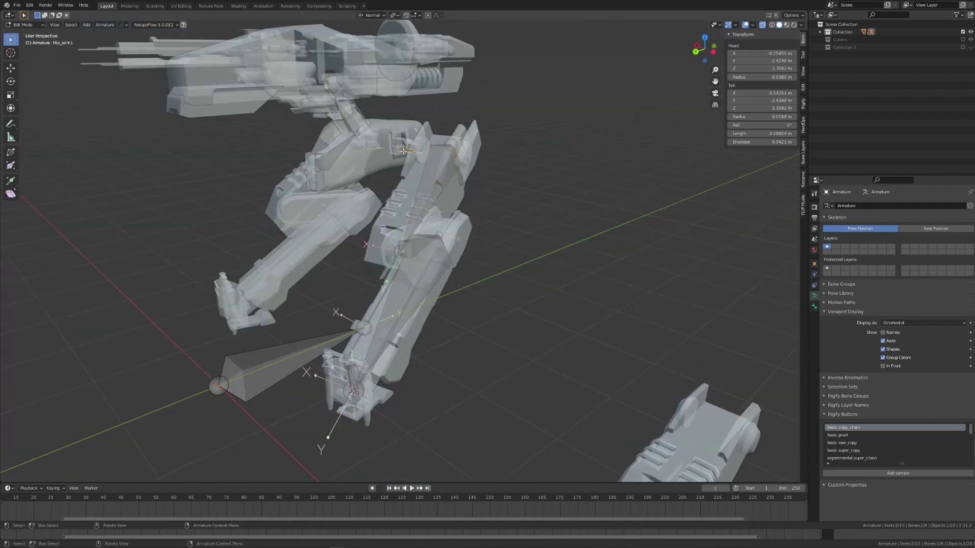
middle_click_drag(423, 251, 457, 284)
key("F2")
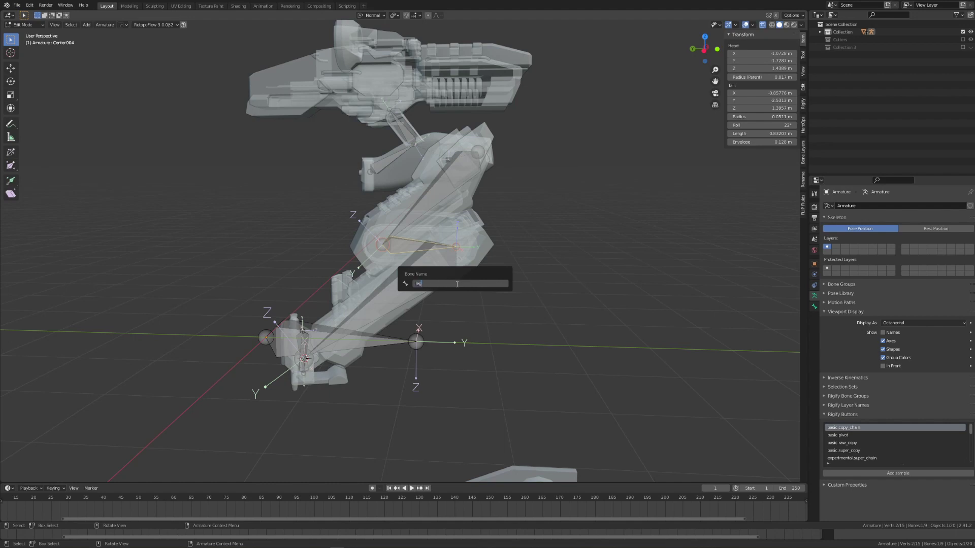
left_click(456, 284)
middle_click_drag(456, 283, 442, 280)
key("F2")
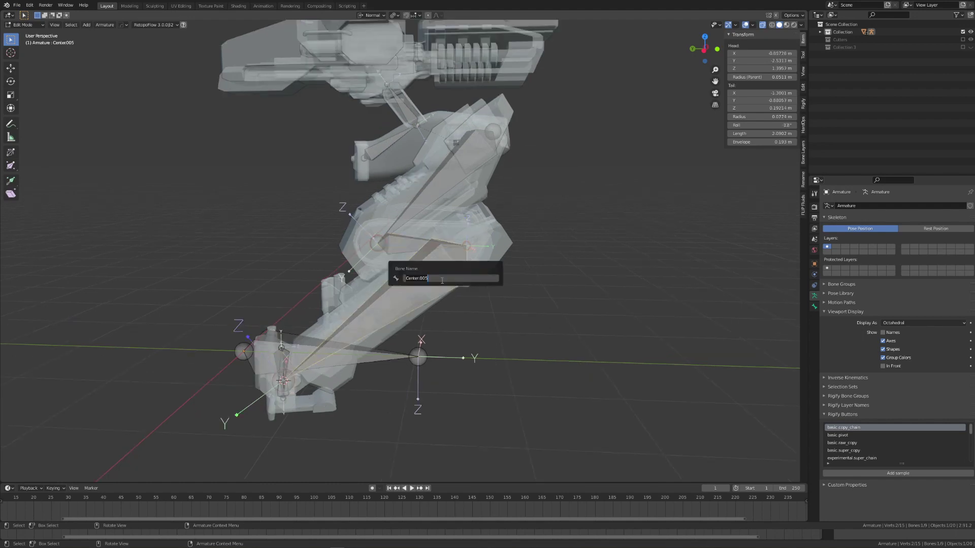
key("F2")
middle_click_drag(411, 240, 414, 246)
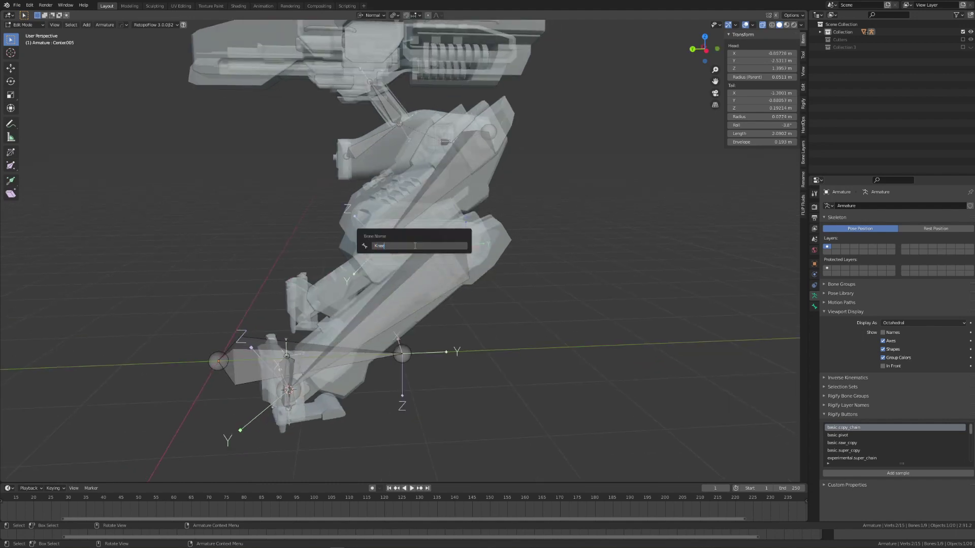
type("Knee_joint.L")
key("Return")
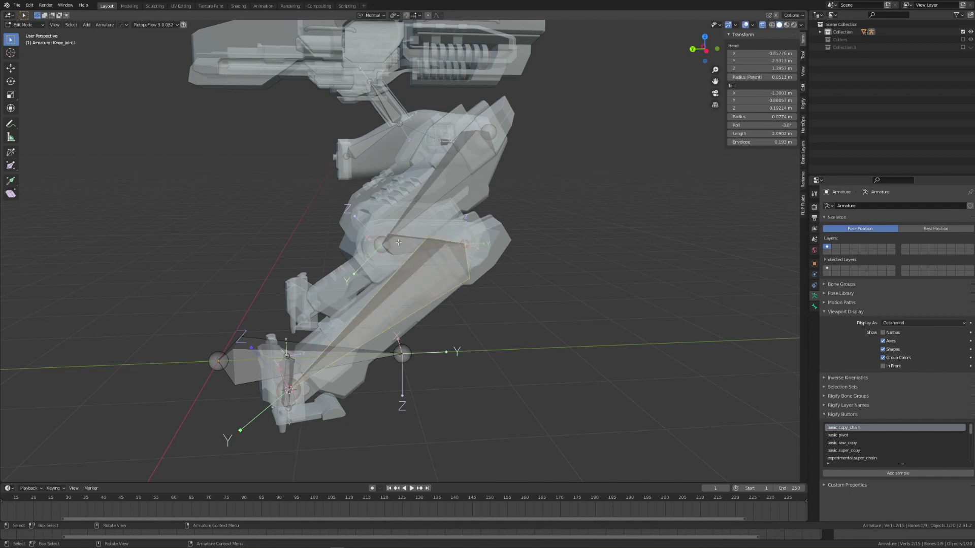
Rename another leg bone with a '.L' name, then select and frame the foot bone
key("F2")
middle_click_drag(398, 243, 439, 265)
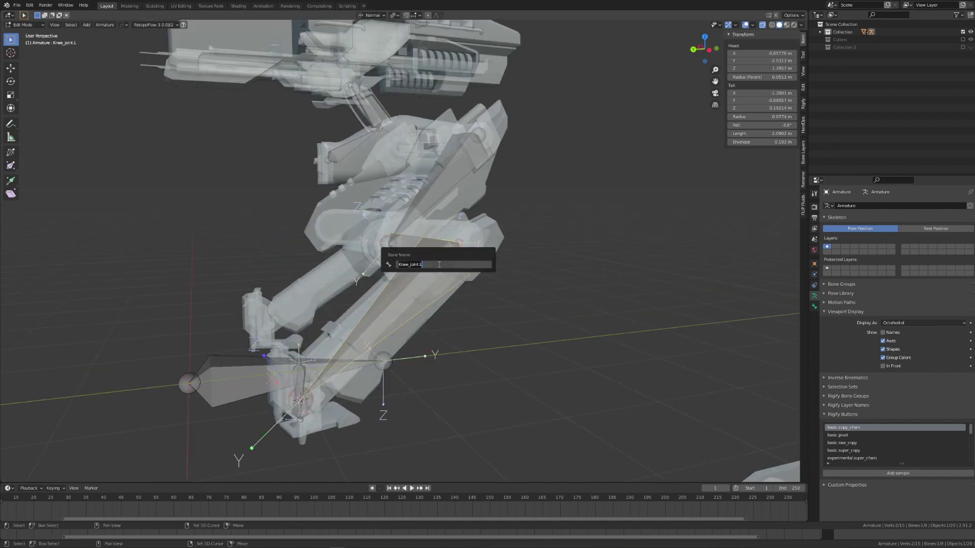
key("Return")
left_click(404, 246)
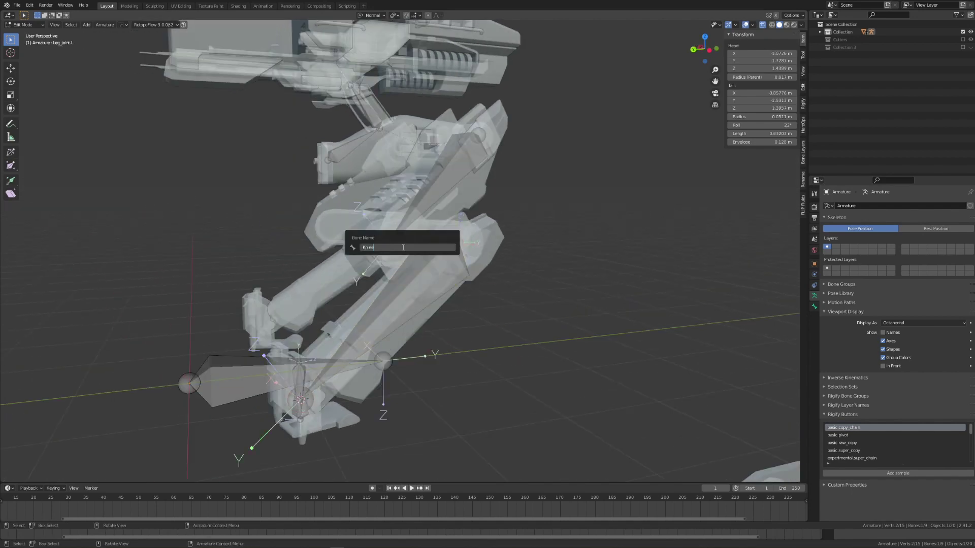
type("t.L")
key("Return")
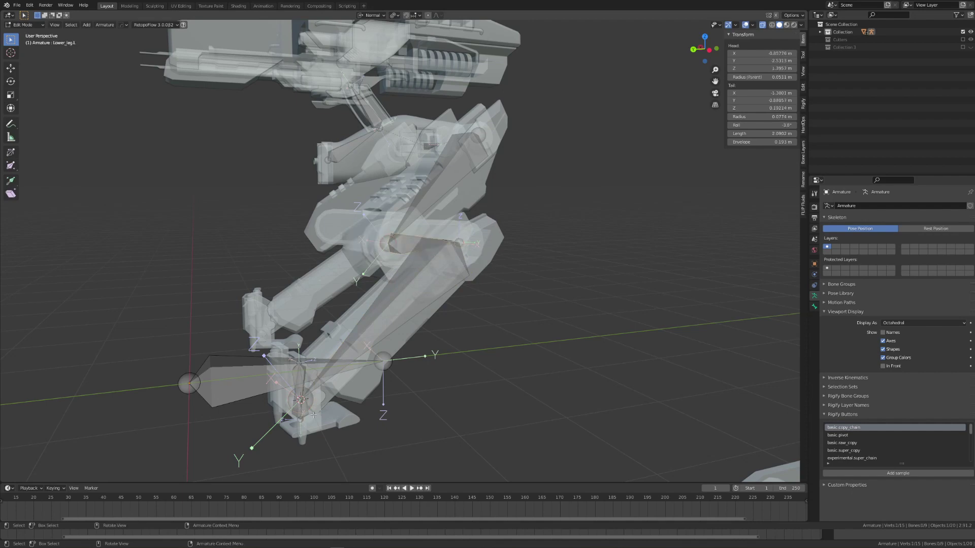
left_click(306, 417)
key("KP_Decimal")
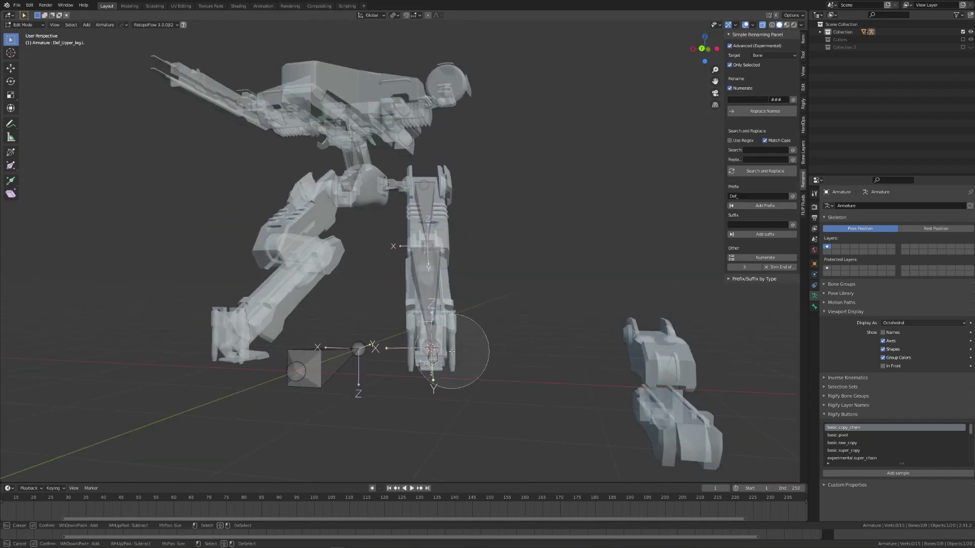
Symmetrize the selected left leg bones to create the right-side chain
left_click_drag(452, 351, 433, 196)
key("Escape")
middle_click_drag(410, 197, 507, 213)
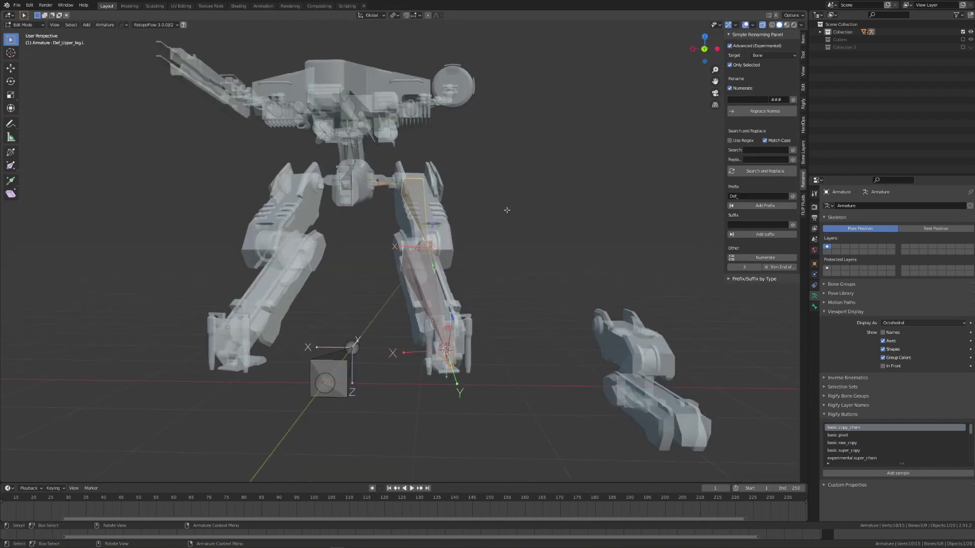
right_click(508, 209)
left_click(485, 263)
left_click(486, 260)
Return to Object Mode and select the leg mesh
middle_click_drag(486, 261, 437, 239)
scroll(507, 226, "up", 3)
key("Tab")
scroll(503, 223, "down", 4)
scroll(462, 234, "up", 3)
left_click(437, 239)
Show the leg mesh's modifiers and bring up the Add Modifier list
left_click(814, 274)
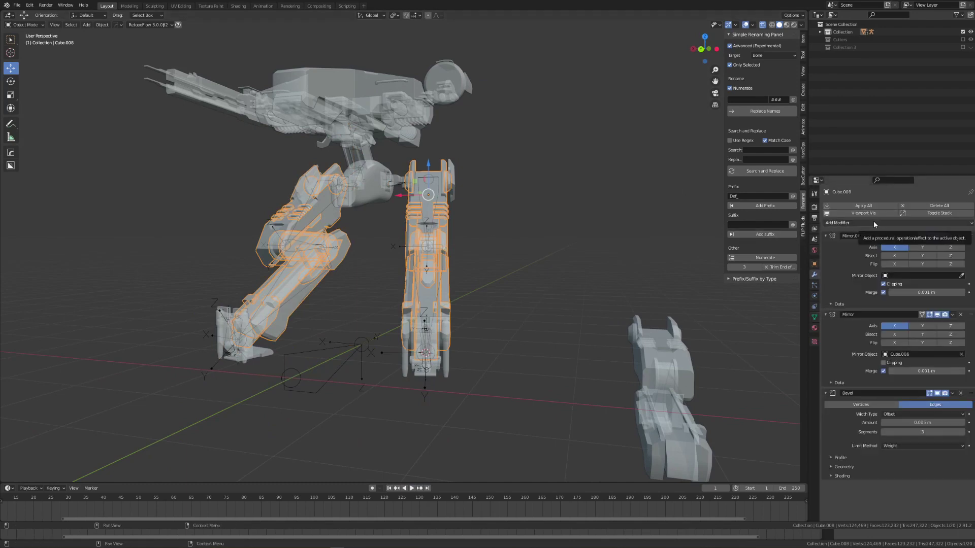
left_click(873, 223)
left_click(846, 223)
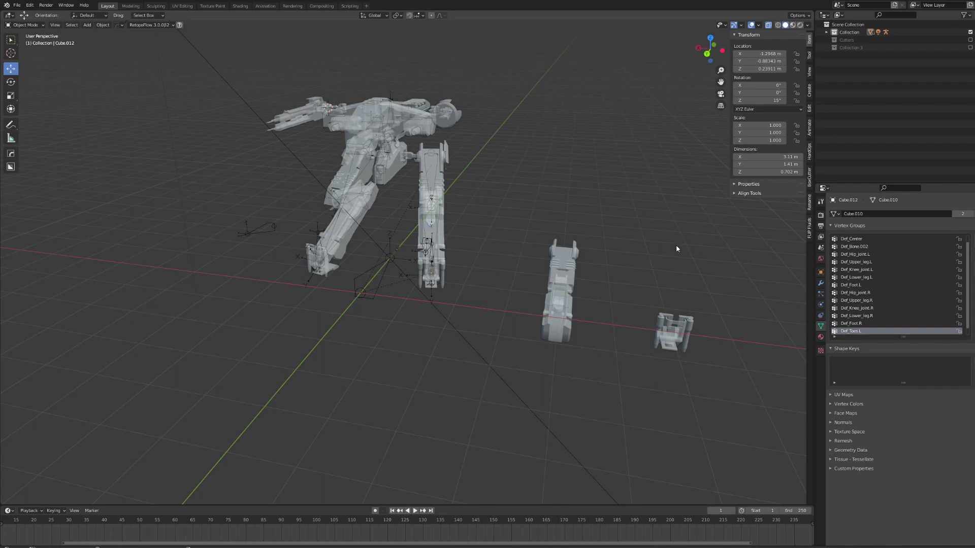
Box-select and delete the two loose leg parts, then select the area light
left_click_drag(723, 227, 514, 382)
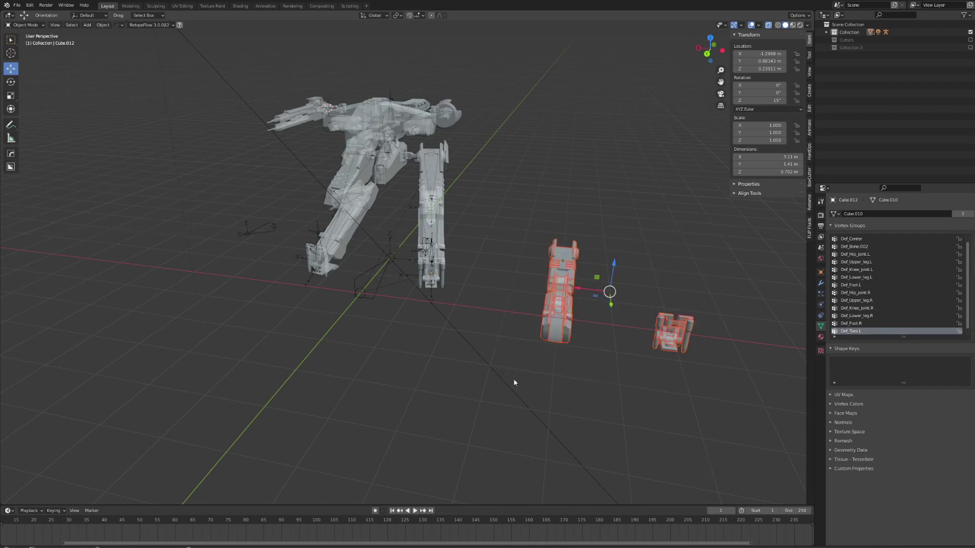
key("Delete")
scroll(350, 168, "down", 3)
left_click(277, 134)
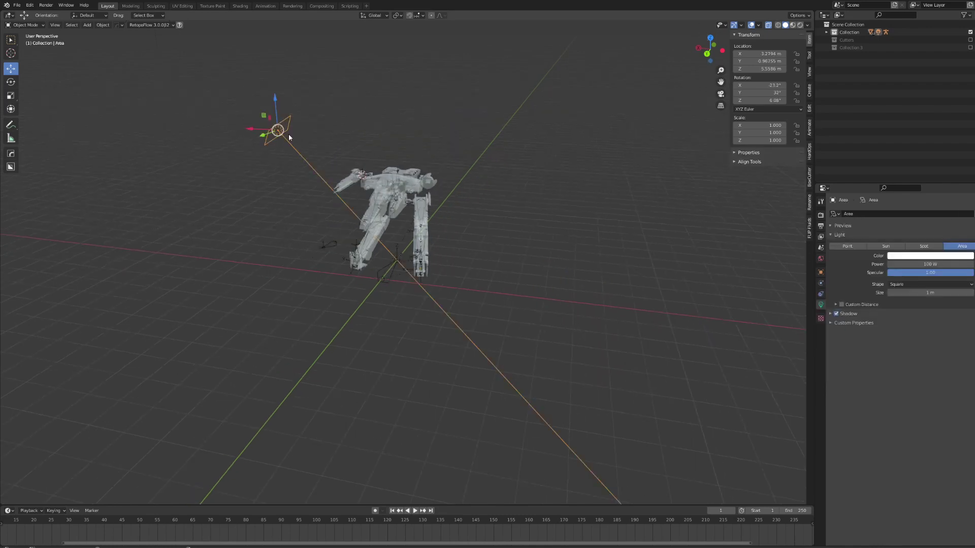
scroll(570, 269, "up", 4)
middle_click_drag(570, 270, 542, 295)
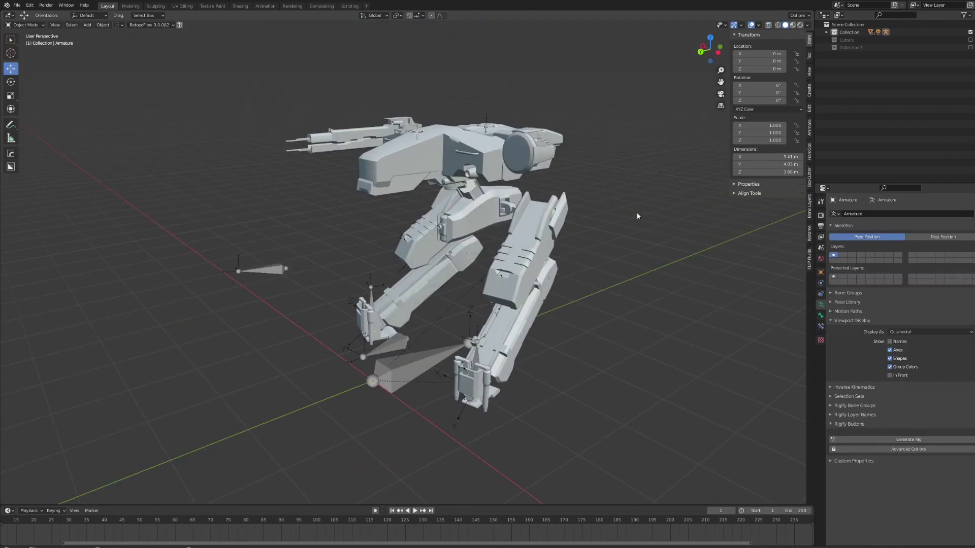
Select all objects and parent them to the armature with empty groups
key("alt+a")
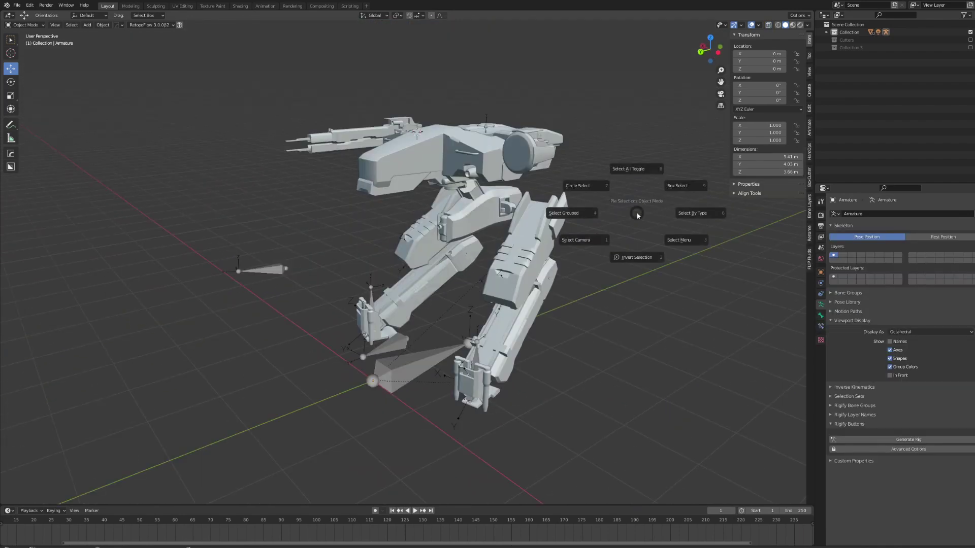
left_click(633, 170)
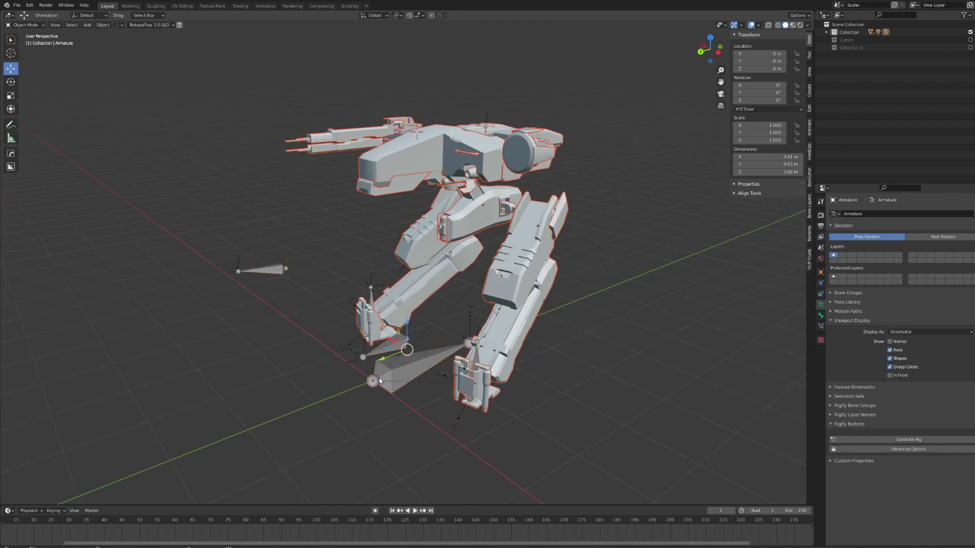
key("ctrl+p")
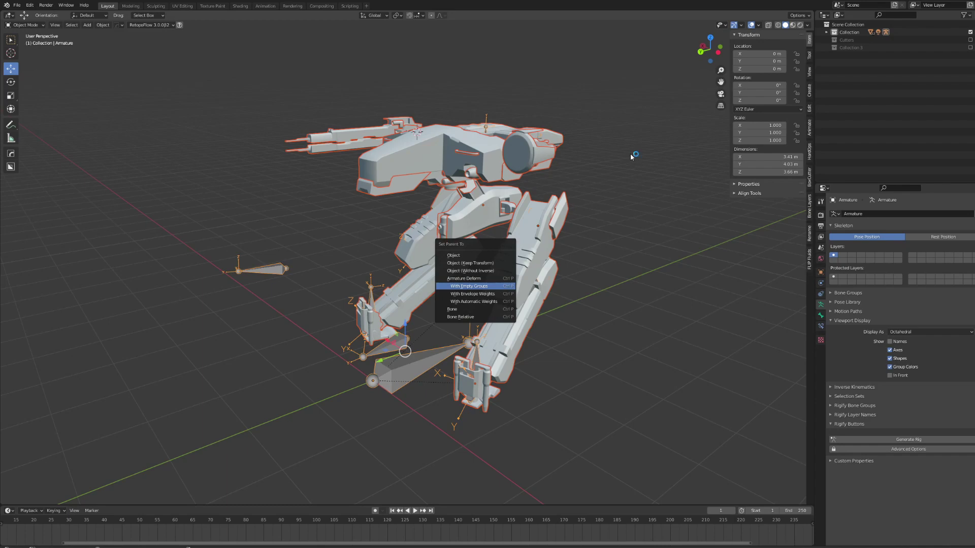
key("Return")
middle_click_drag(631, 174, 540, 166)
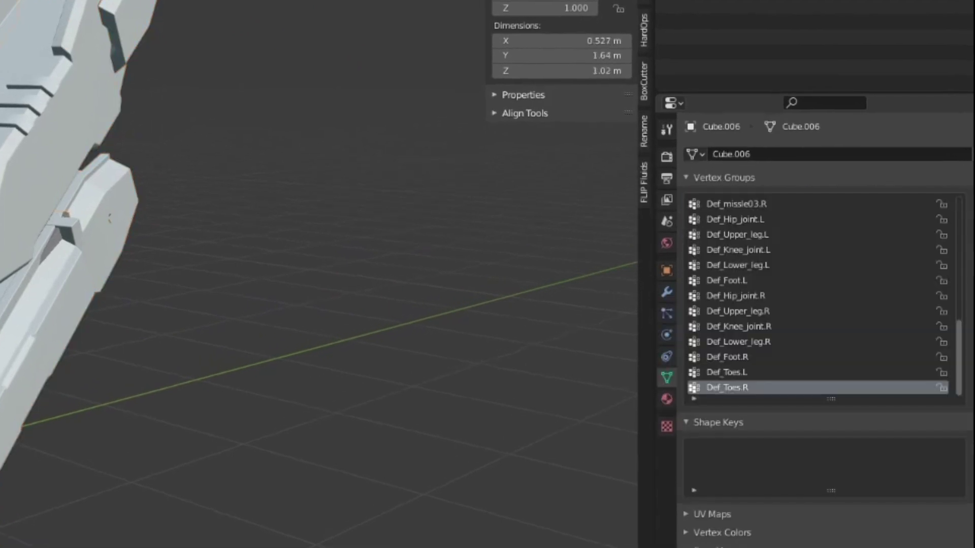
Check the new vertex groups, making Def_IK_leg.L the active one
scroll(710, 254, "up", 15)
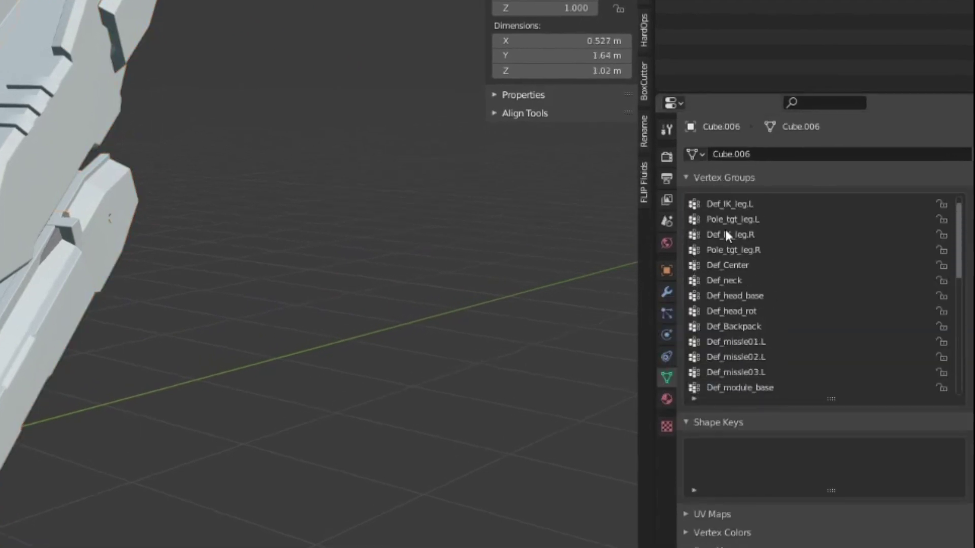
left_click(735, 205)
scroll(735, 205, "up", 1)
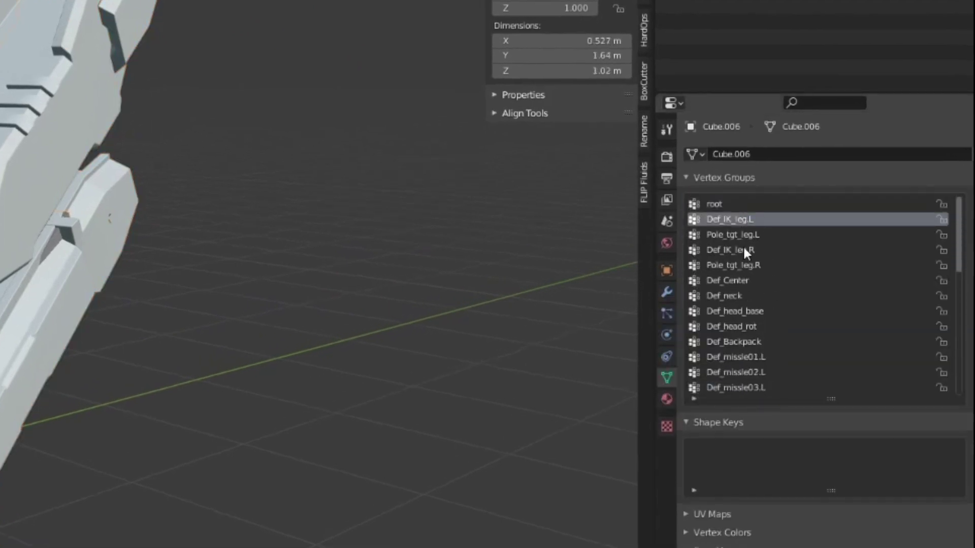
Show vertex group weights and assign the red leg piece to Def_Center
left_click(736, 282)
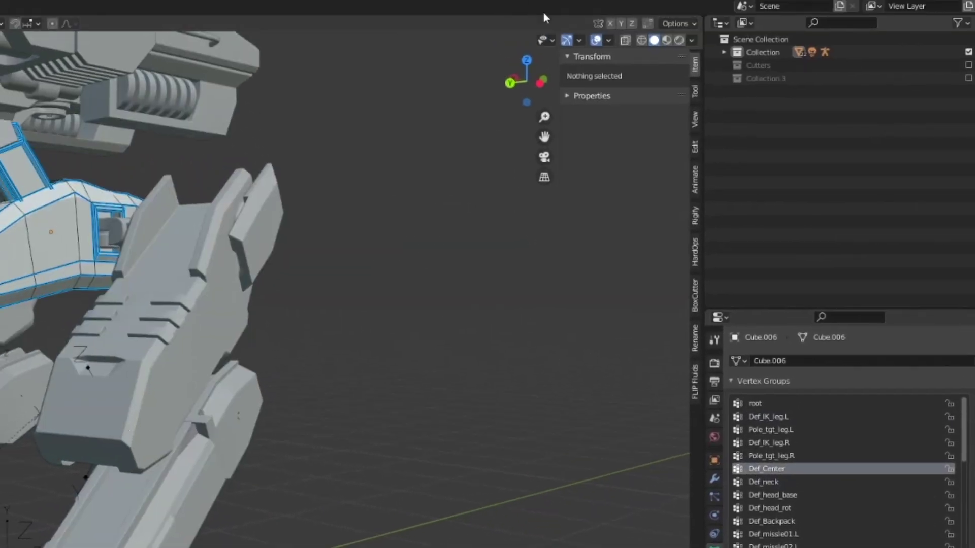
left_click(608, 40)
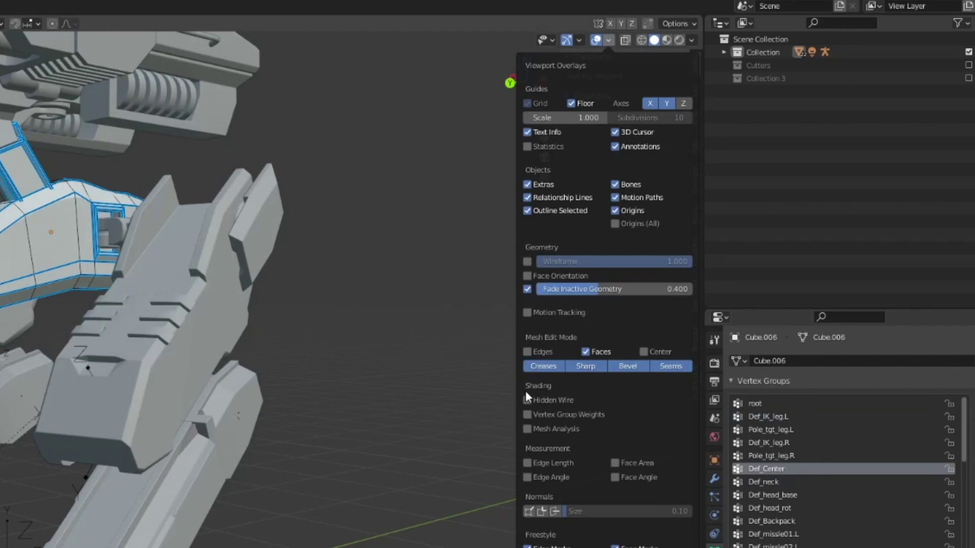
left_click(527, 415)
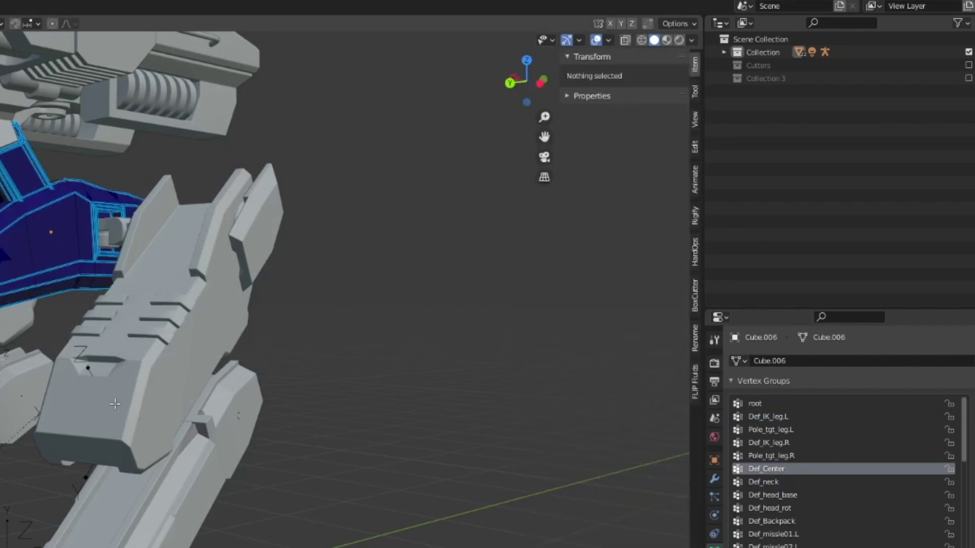
left_click(607, 40)
left_click(5, 260)
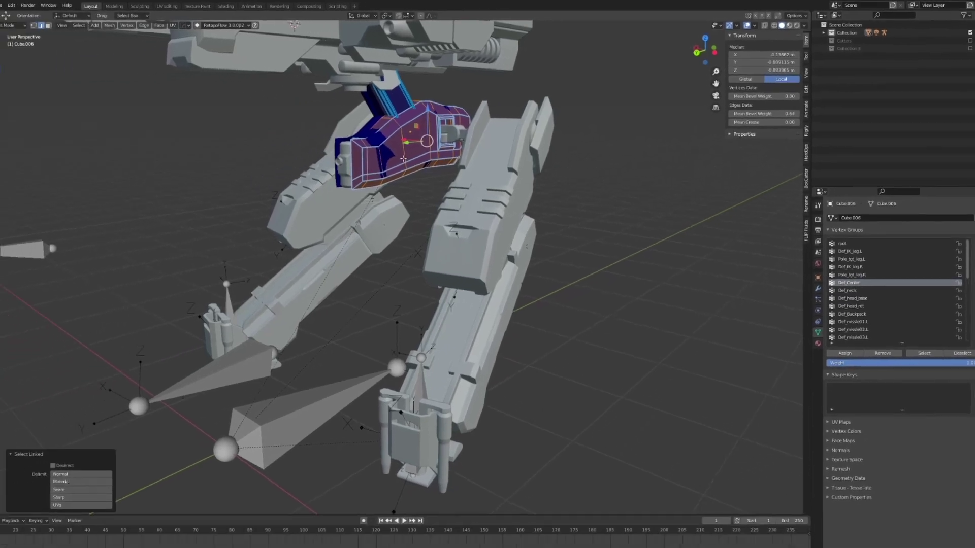
scroll(416, 156, "up", 2)
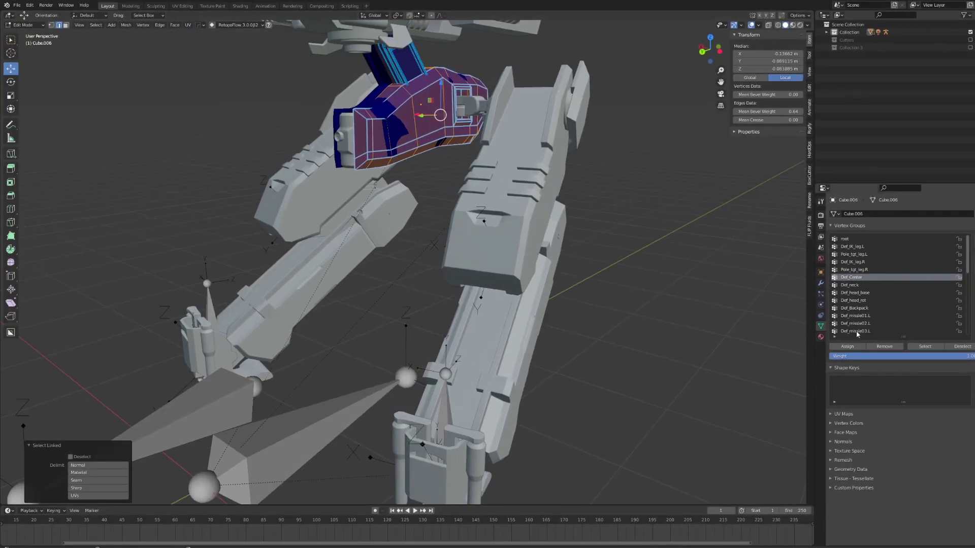
left_click(859, 349)
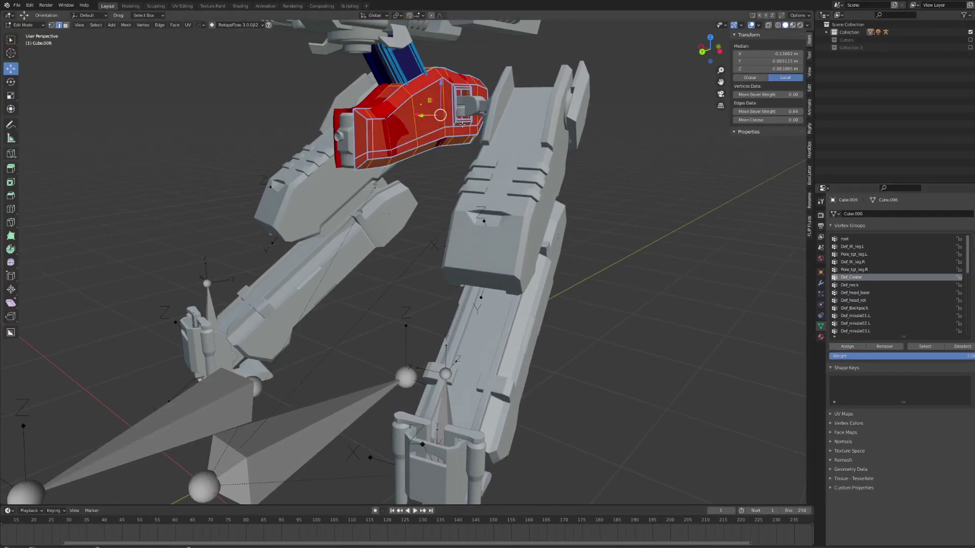
Select all the linked cylinder joint geometry and assign it to Def_Center
middle_click_drag(462, 123, 339, 139)
key("alt+q")
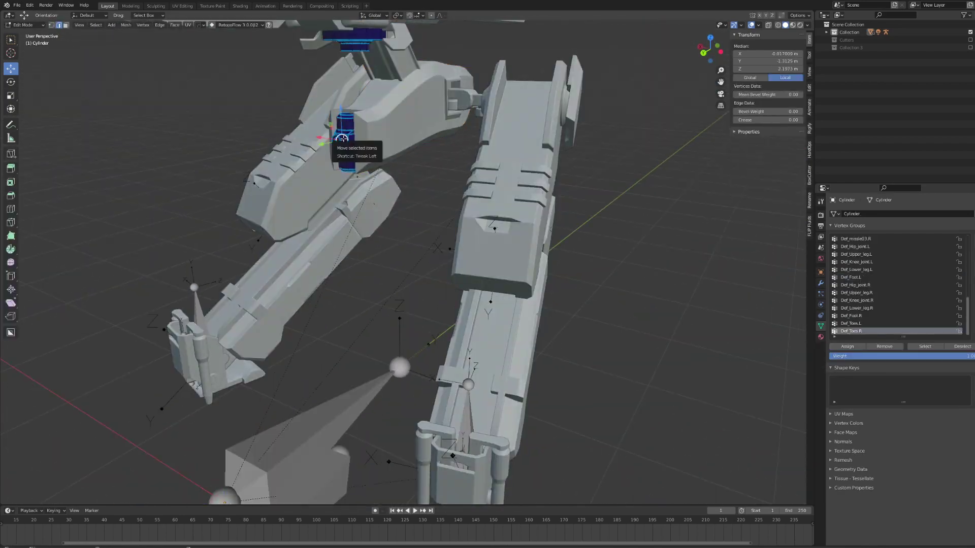
key("l")
scroll(341, 138, "down", 2)
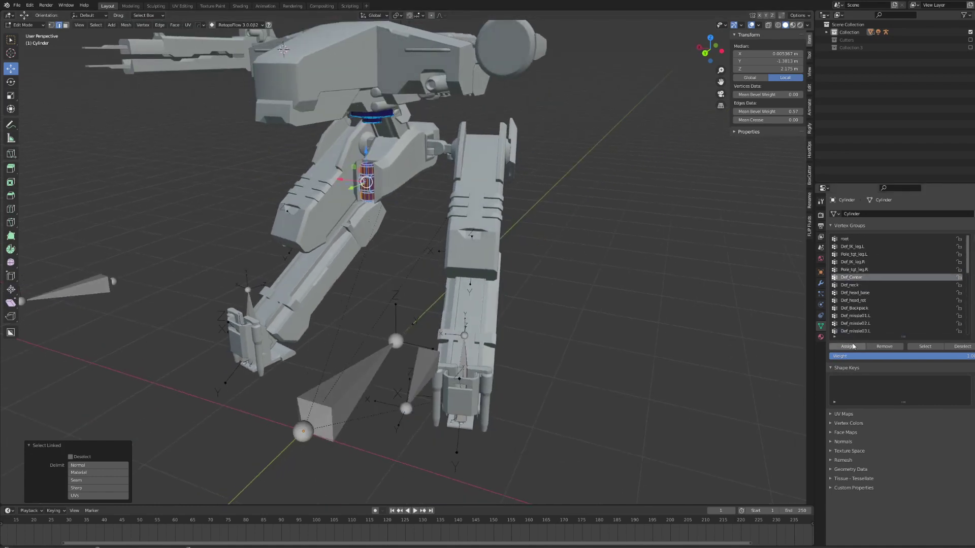
left_click(847, 346)
key("Tab")
Open the cylinder joint mesh in Edit Mode and check the overlay settings
left_click(369, 186)
key("Tab")
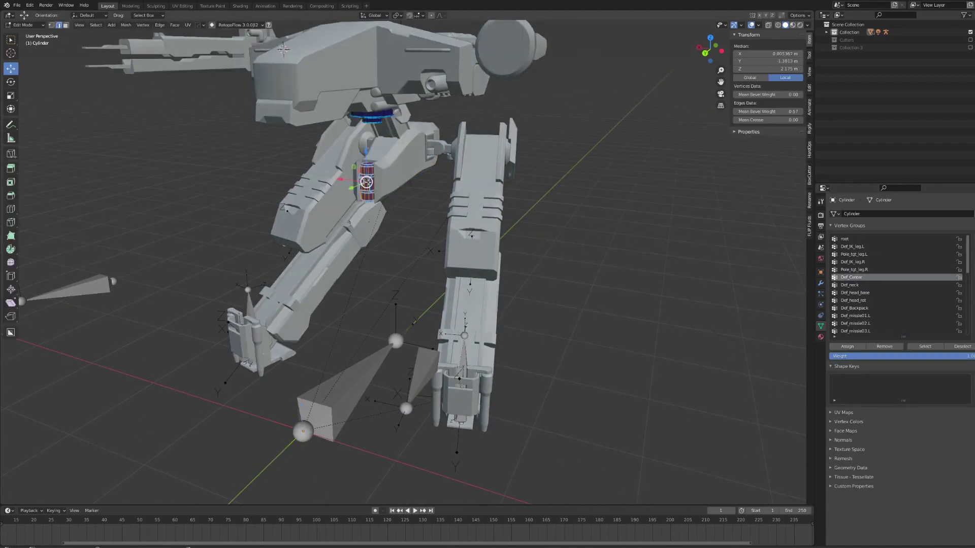
left_click(758, 24)
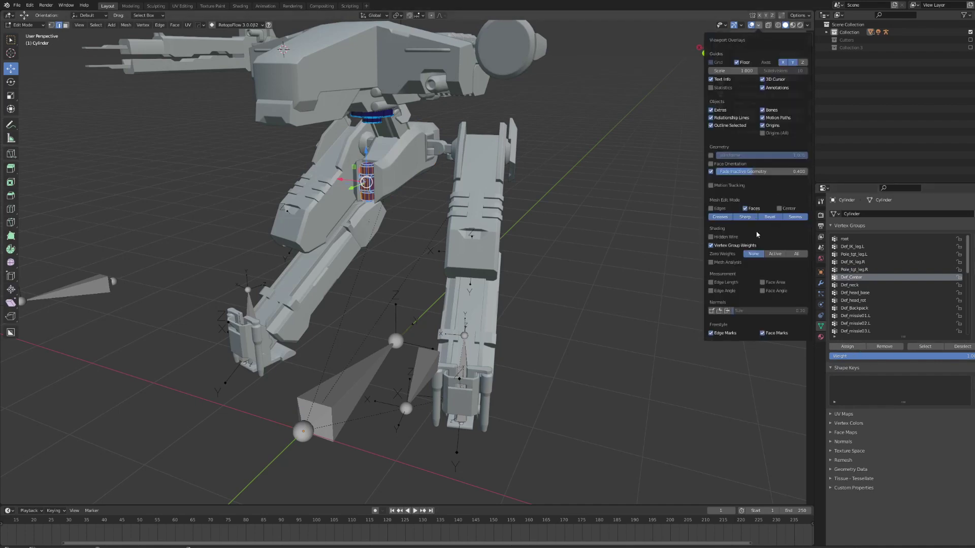
scroll(403, 254, "up", 5)
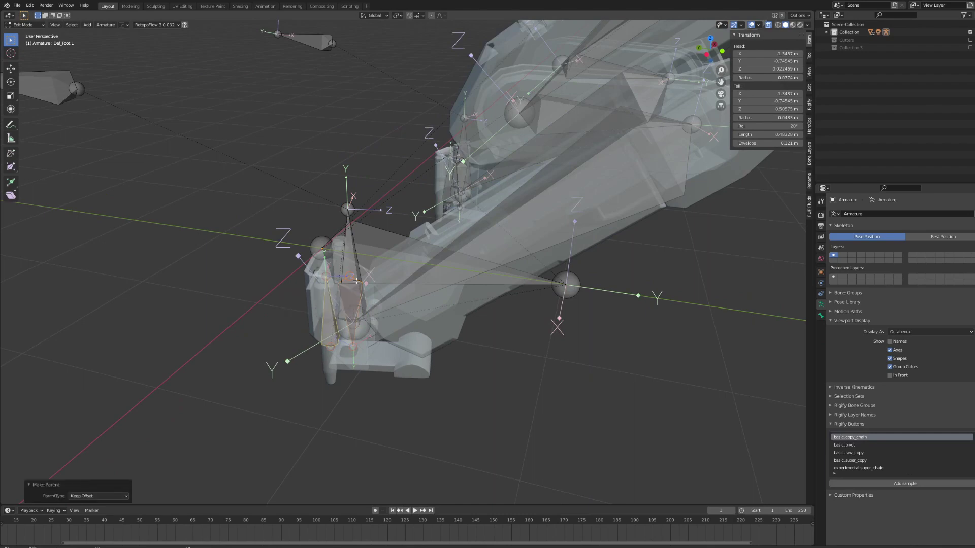
In Pose Mode, test-move the Def_IK_leg.L control, then cancel back to rest
key("ctrl+Tab")
left_click(347, 209)
key("g")
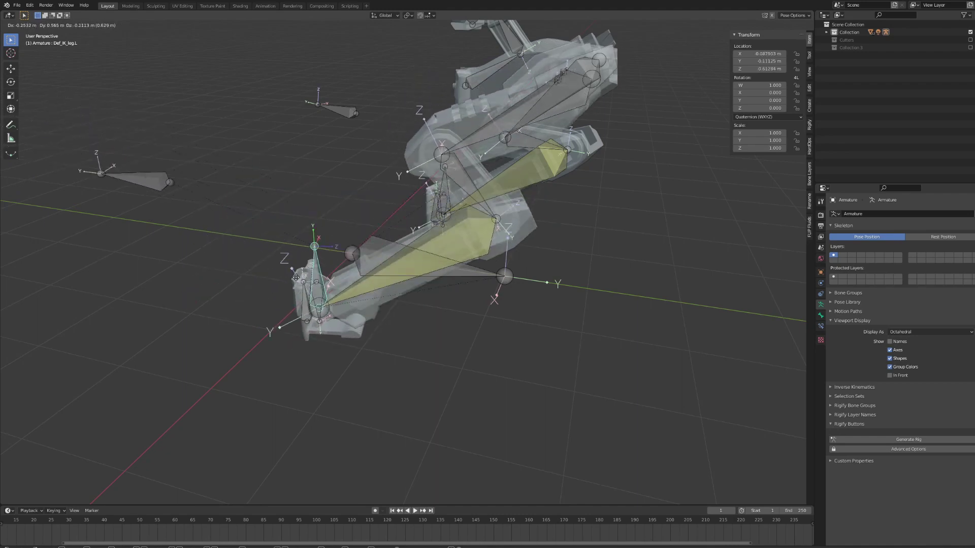
right_click(295, 273)
middle_click_drag(457, 304, 436, 254)
scroll(604, 293, "down", 3)
scroll(604, 293, "up", 4)
scroll(605, 285, "down", 6)
scroll(541, 265, "up", 4)
Move the Def_Center bone, reset its location with Alt+G, and move it again
key("ctrl+Tab")
key("ctrl+Tab")
scroll(443, 287, "up", 2)
key("g")
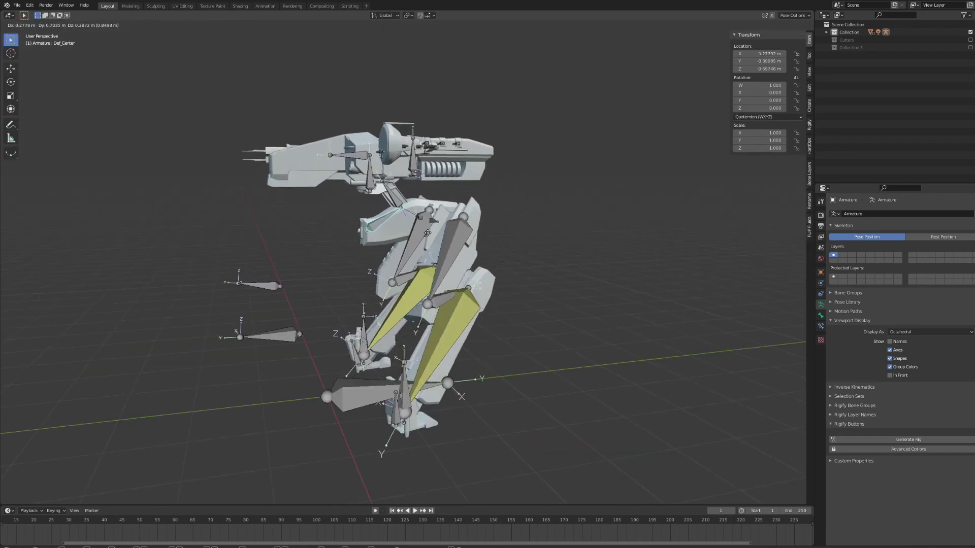
left_click(441, 219)
middle_click_drag(441, 218, 515, 200)
key("alt+g")
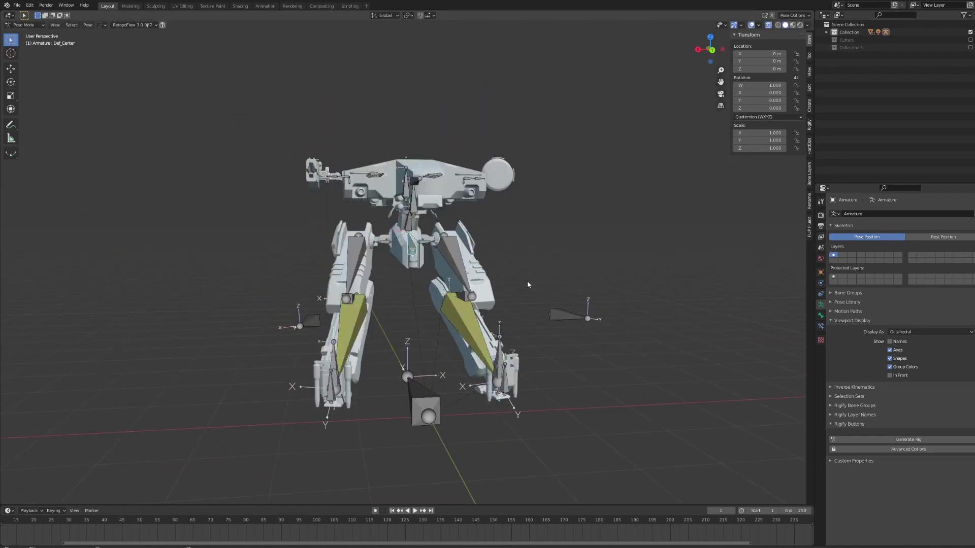
key("g")
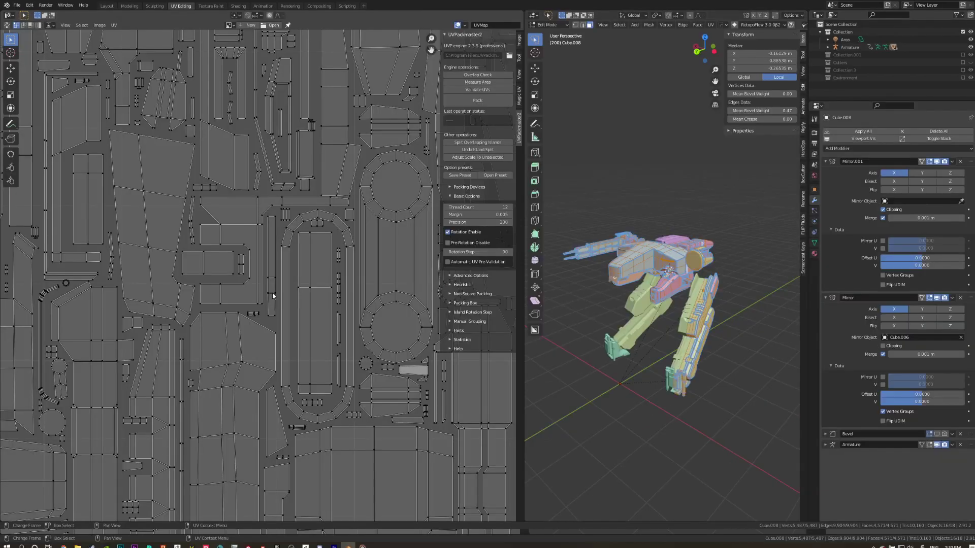
mouse_move(253, 153)
middle_mouse_down()
mouse_move(306, 89)
mouse_move(506, 242)
middle_mouse_up()
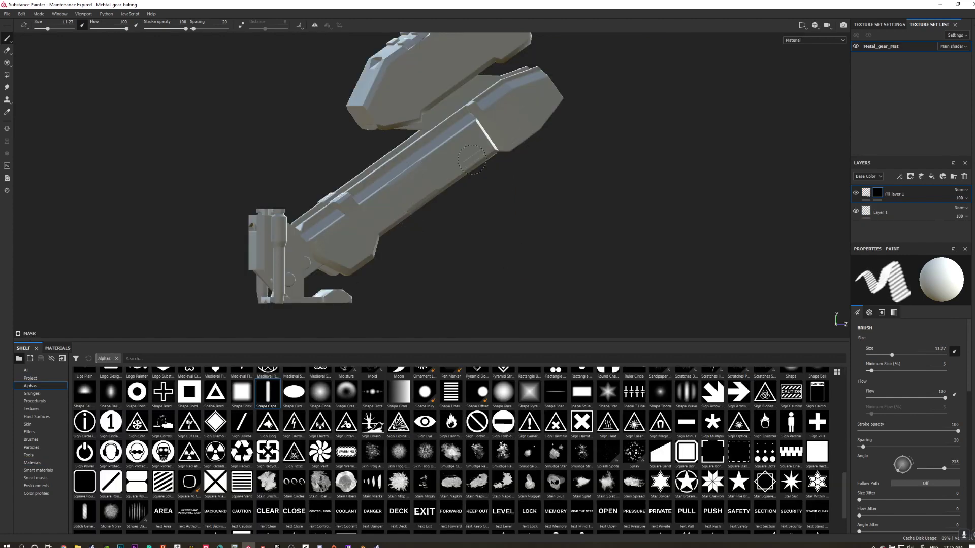
Add a new fill layer using the Arrow Head Smooth alpha
left_click(932, 176)
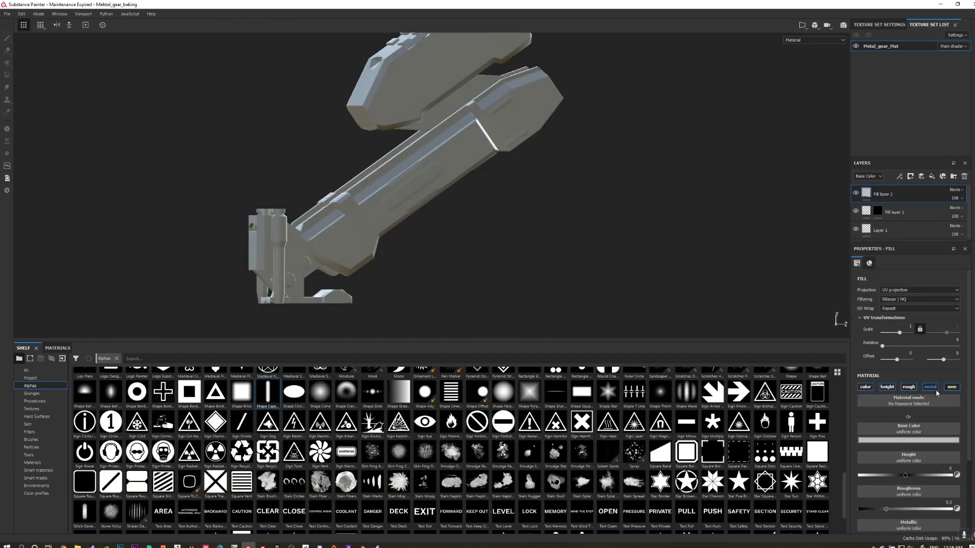
scroll(315, 385, "up", 10)
left_click(317, 382)
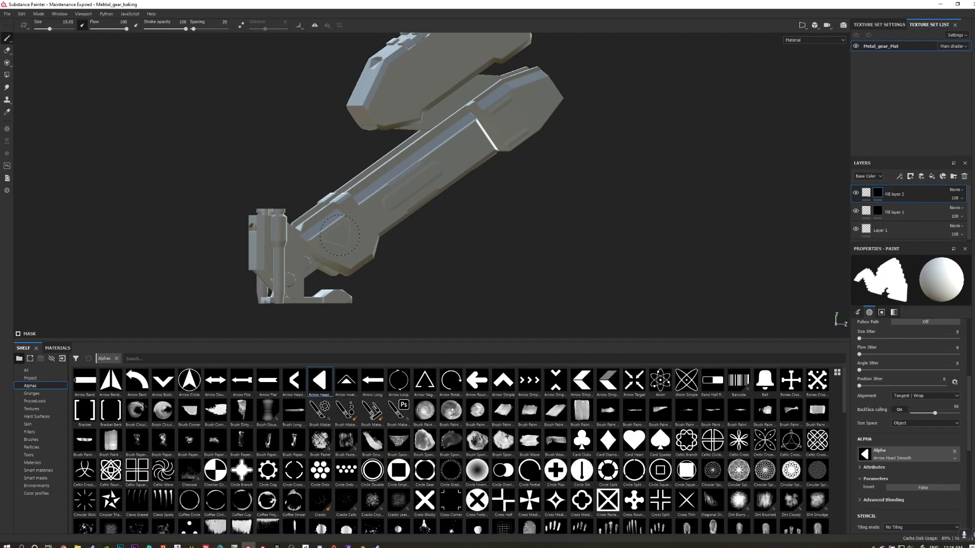
scroll(954, 347, "up", 3)
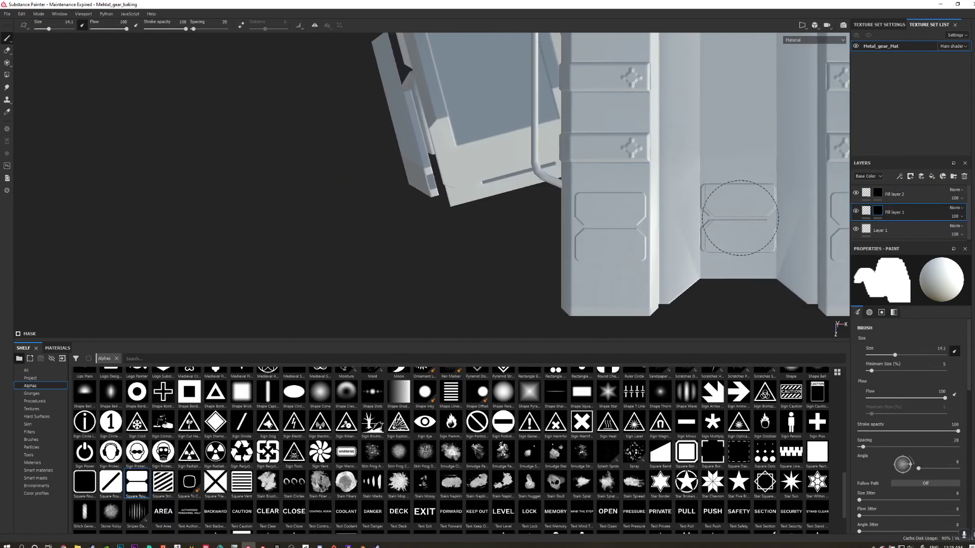
Shrink the camouflage pattern scale to 0.24 on the mech's armour
left_click_drag(739, 217, 666, 233, "alt")
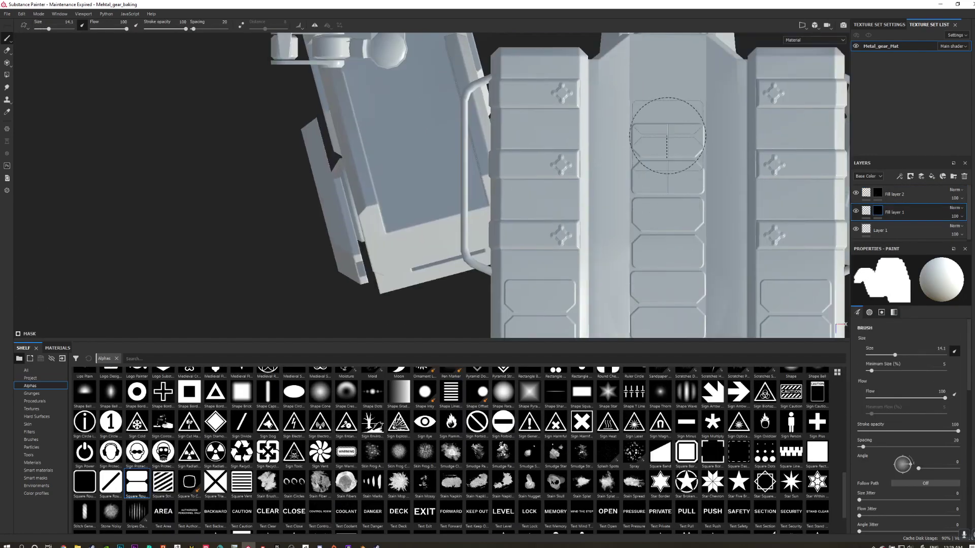
left_click_drag(669, 83, 751, 173, "alt")
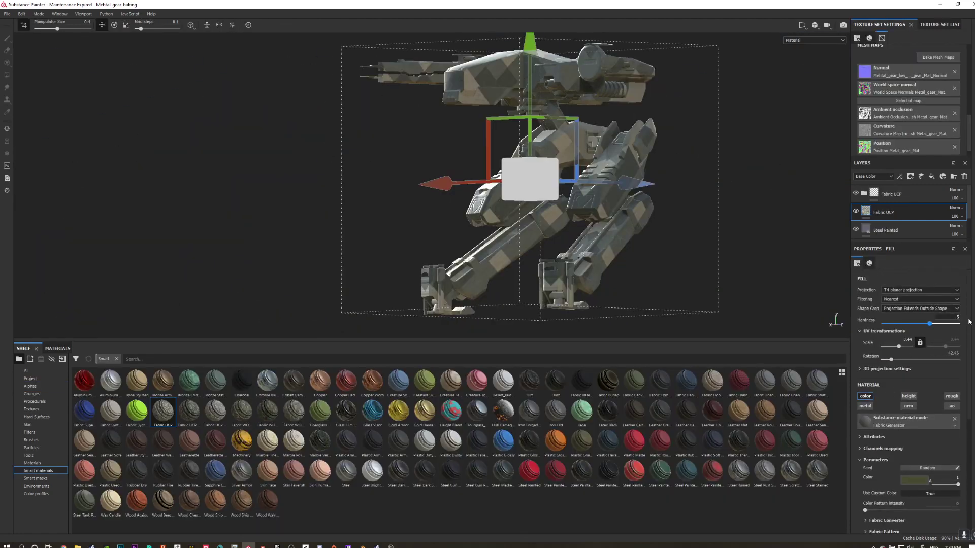
left_click_drag(660, 228, 638, 211, "alt")
left_click_drag(896, 345, 899, 349)
left_click_drag(736, 274, 457, 284, "alt")
Add the Rust Drips mask to the layers and lower Rust Spreading from 0.54 to 0.45
left_click_drag(660, 411, 893, 197)
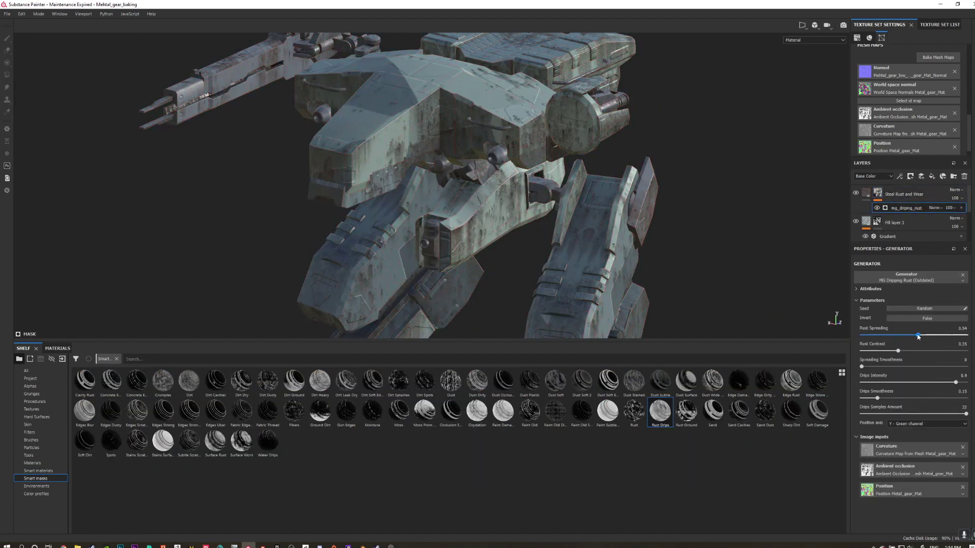
left_click_drag(918, 337, 909, 336)
left_click_drag(685, 178, 628, 146, "alt")
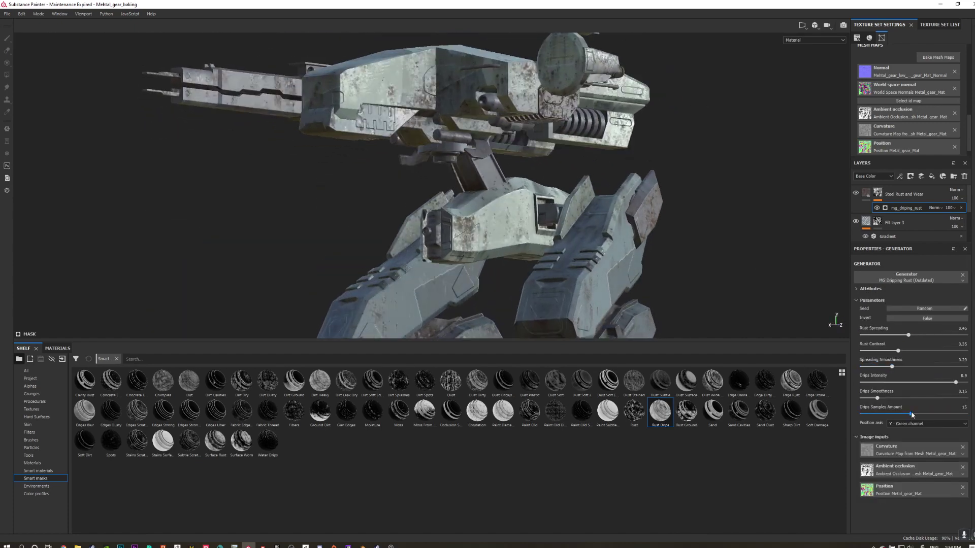
left_click_drag(792, 284, 664, 243, "alt")
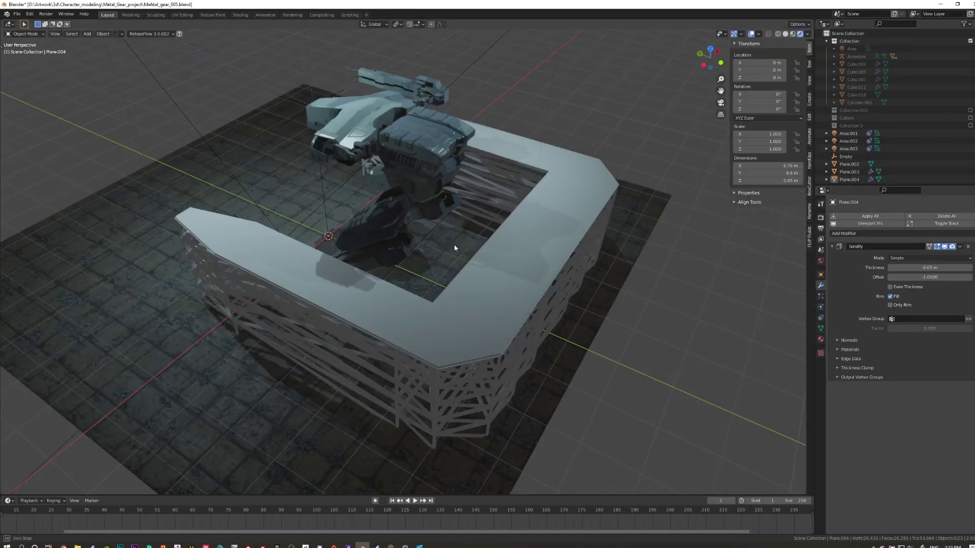
Cut a new edge loop across the right arm of the U-shaped plane
middle_click_drag(454, 244, 537, 259)
key("Tab")
scroll(503, 350, "up", 5)
key("Tab")
key("ctrl+r")
key("ctrl+r")
left_click(537, 259)
Bevel the new edge loop and return to Object Mode, viewing the mech from the front
key("ctrl+b")
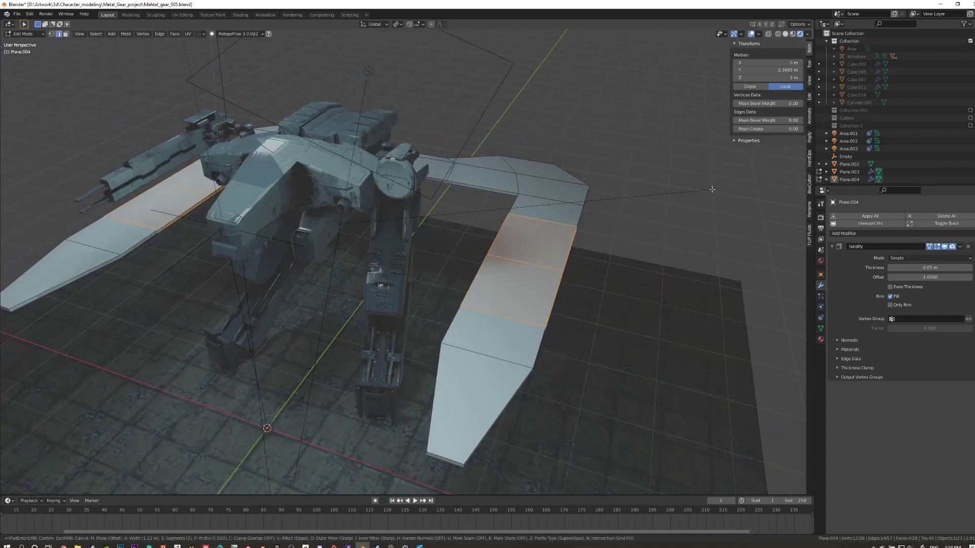
left_click(711, 188)
key("Tab")
scroll(711, 188, "down", 4)
middle_click_drag(711, 189, 557, 219)
scroll(557, 220, "up", 4)
scroll(553, 228, "up", 3)
scroll(549, 239, "down", 5)
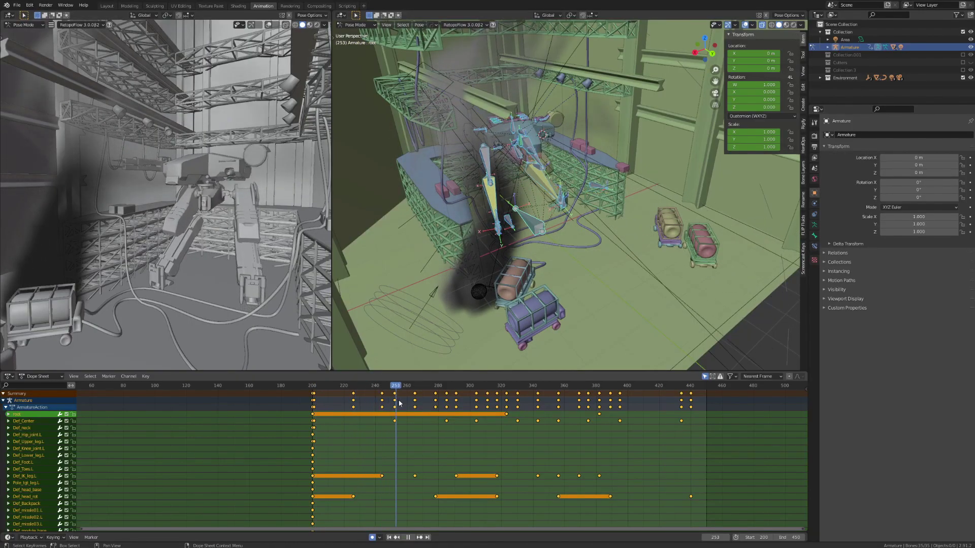
Test-move the Def_IK_leg.L control, cancel it, then enter armature Edit Mode
key("g")
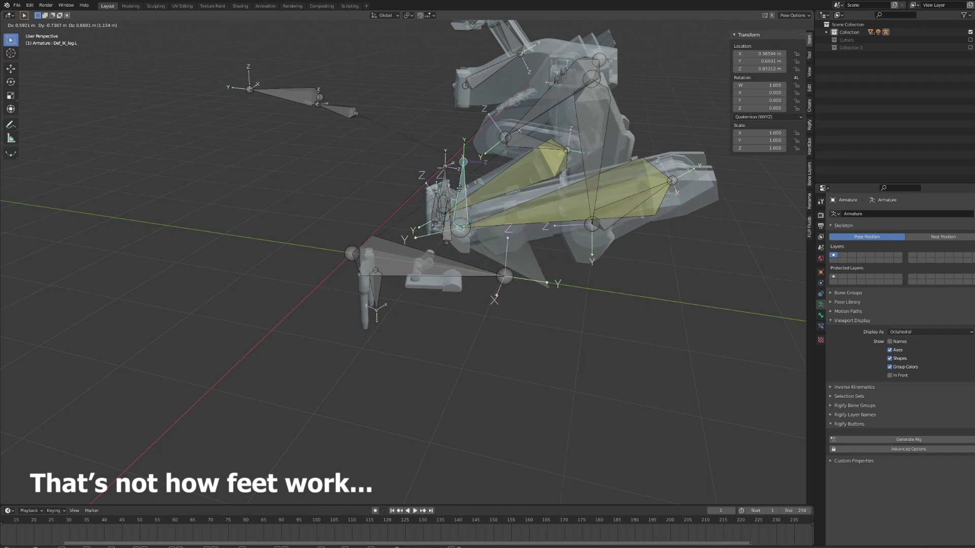
key("Escape")
scroll(388, 298, "up", 6)
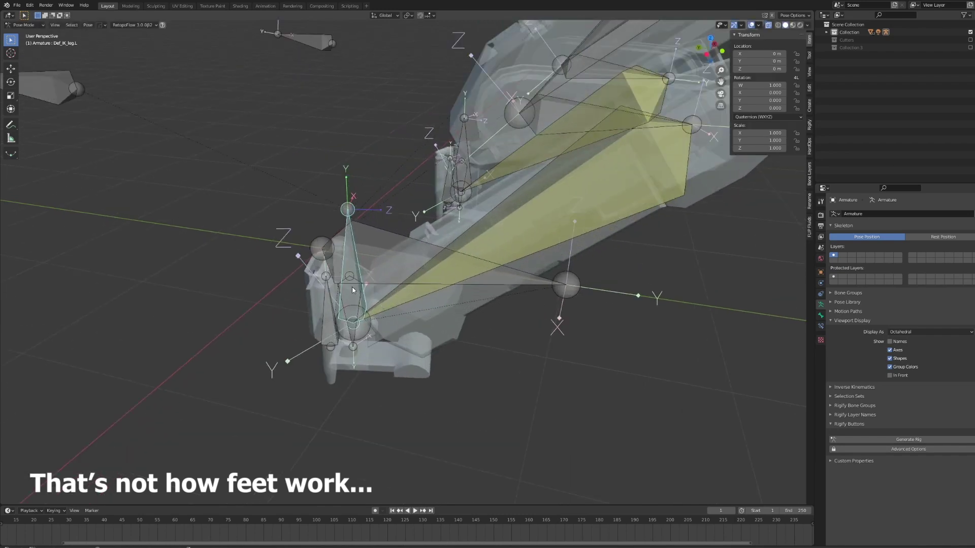
key("Tab")
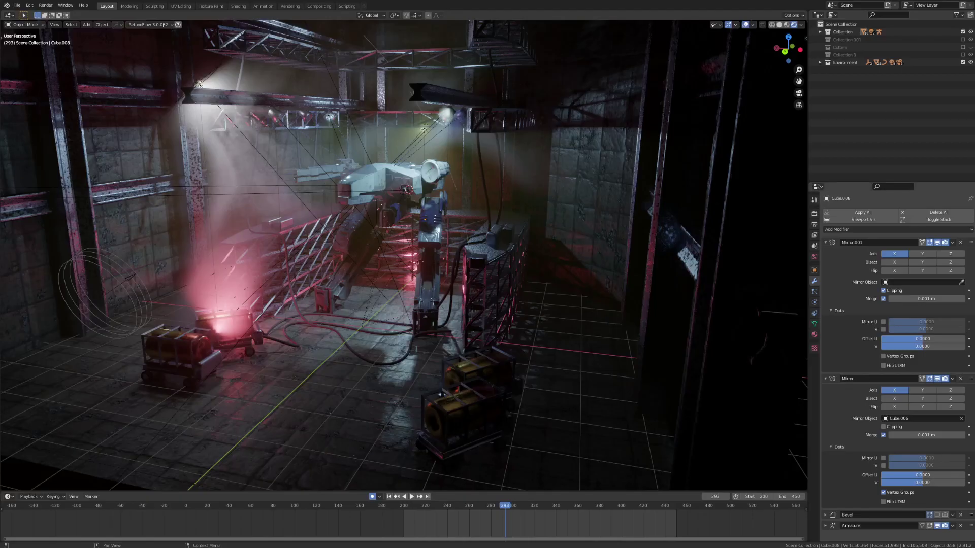
middle_click_drag(574, 330, 469, 337)
scroll(470, 333, "up", 6)
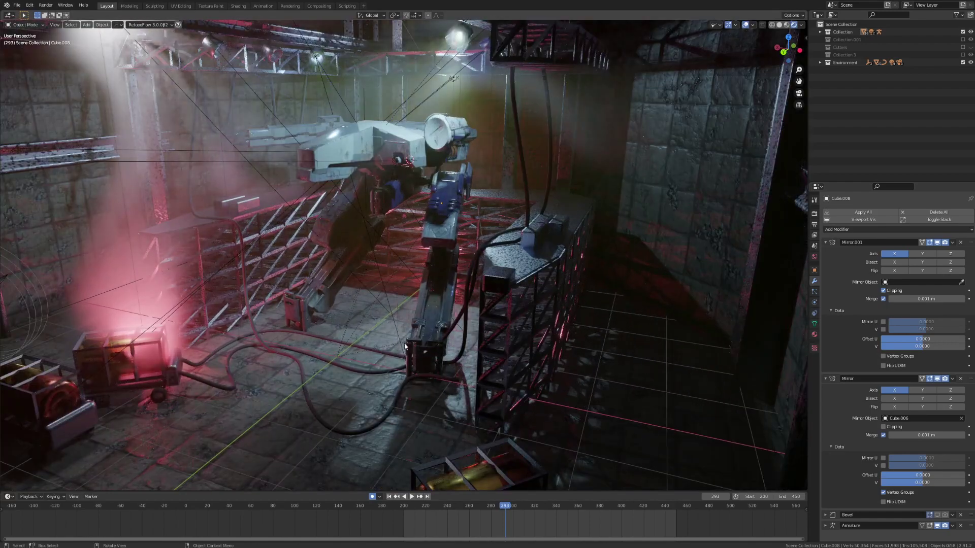
middle_click_drag(403, 371, 424, 369)
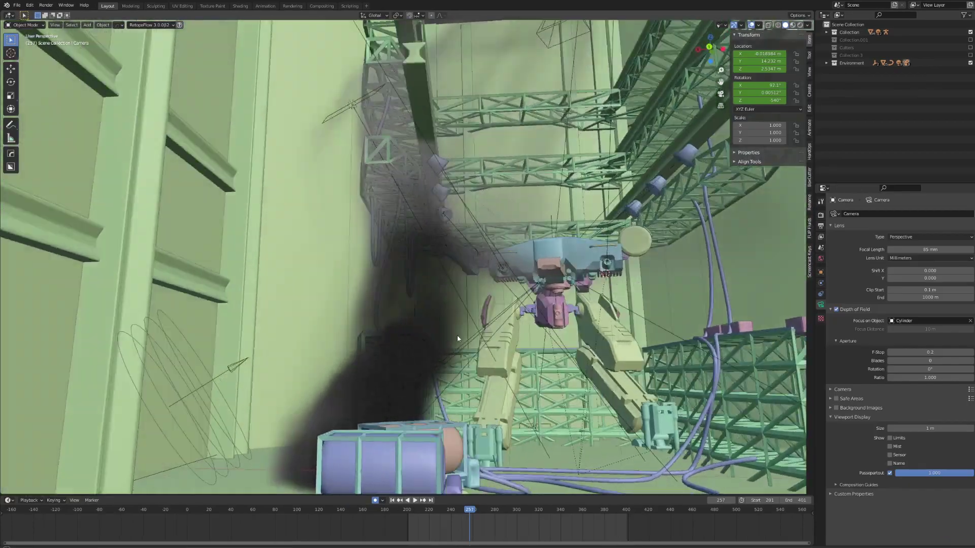
middle_click_drag(457, 335, 430, 334)
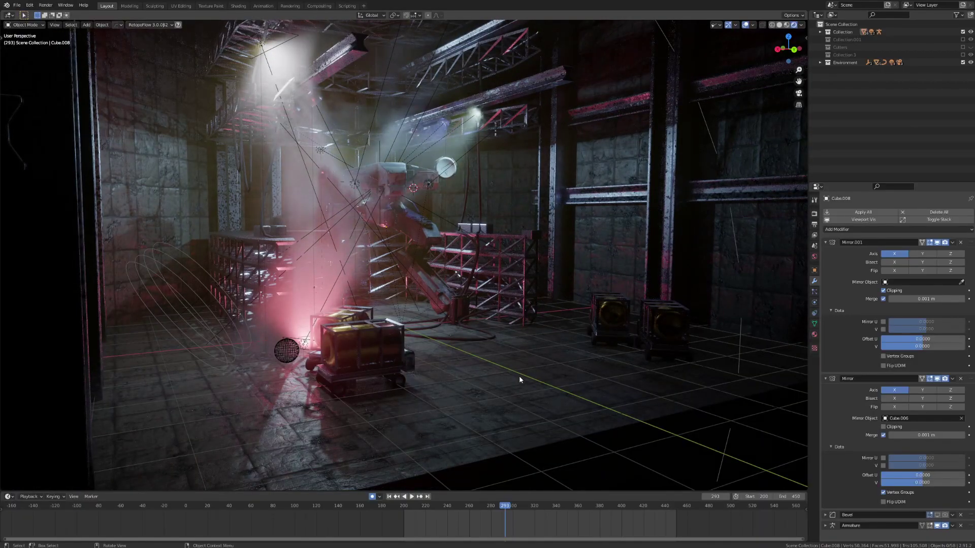
scroll(519, 376, "up", 2)
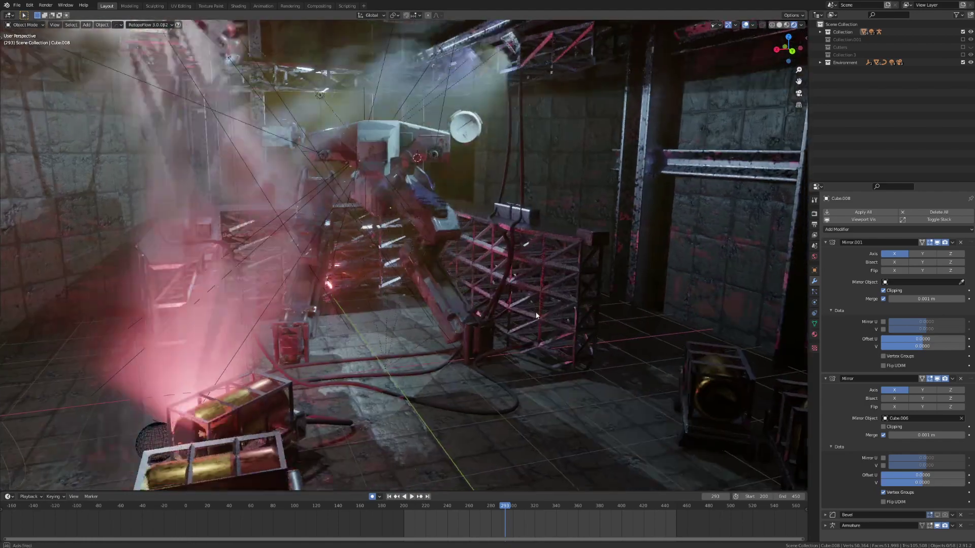